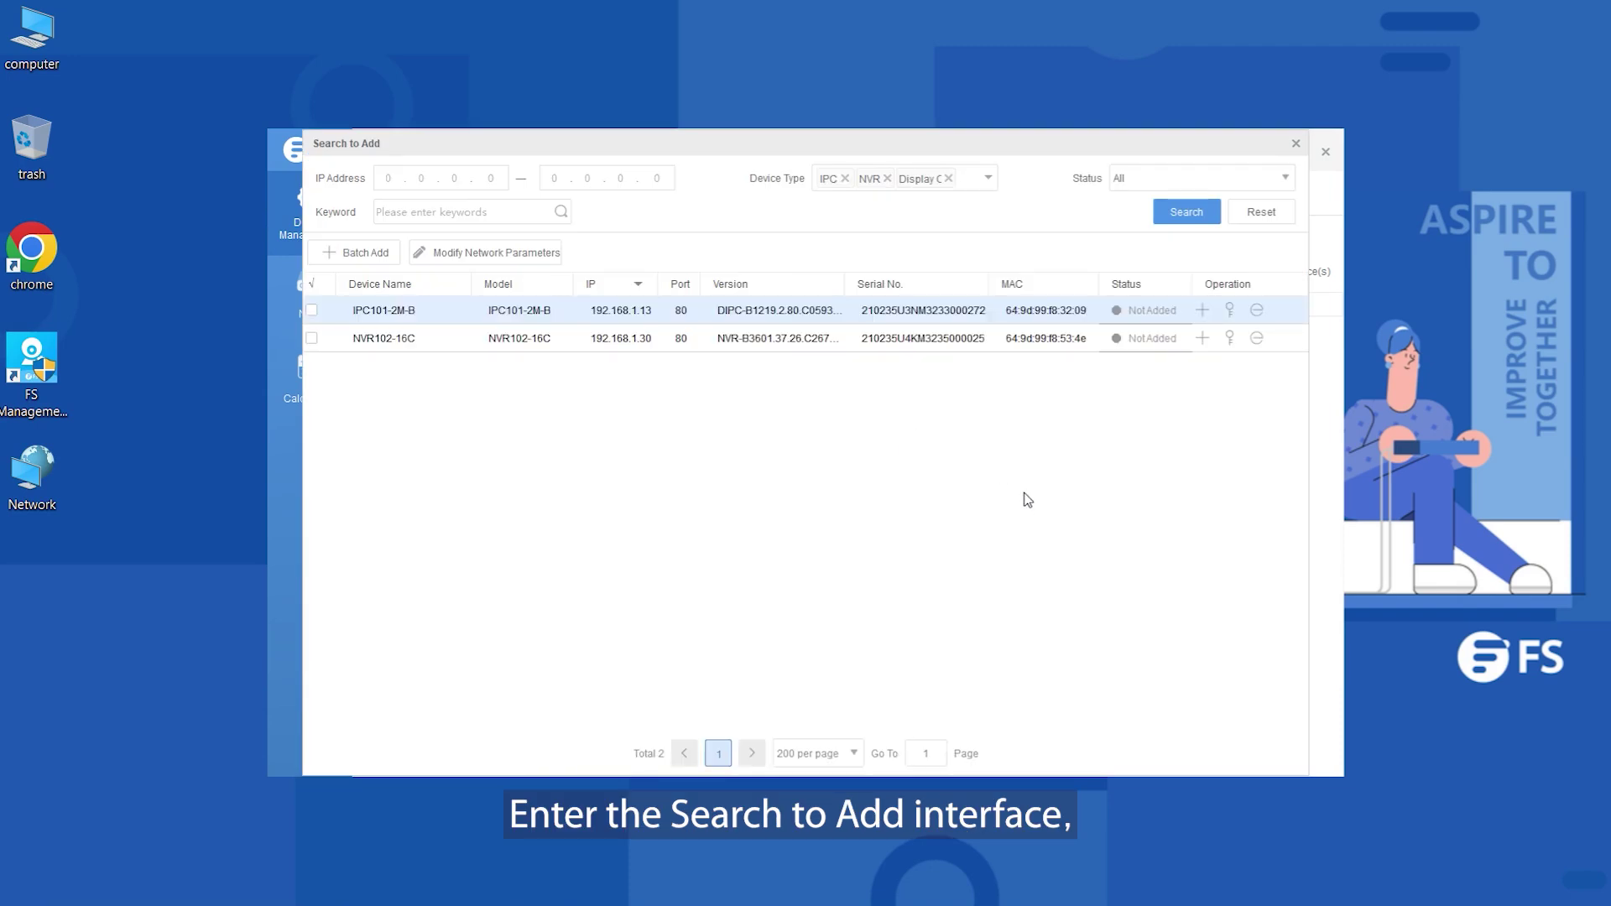
Maximize the tool, search the network, and add the NVR102-16C recorder with its admin login
left_click(1292, 144)
left_click(1297, 151)
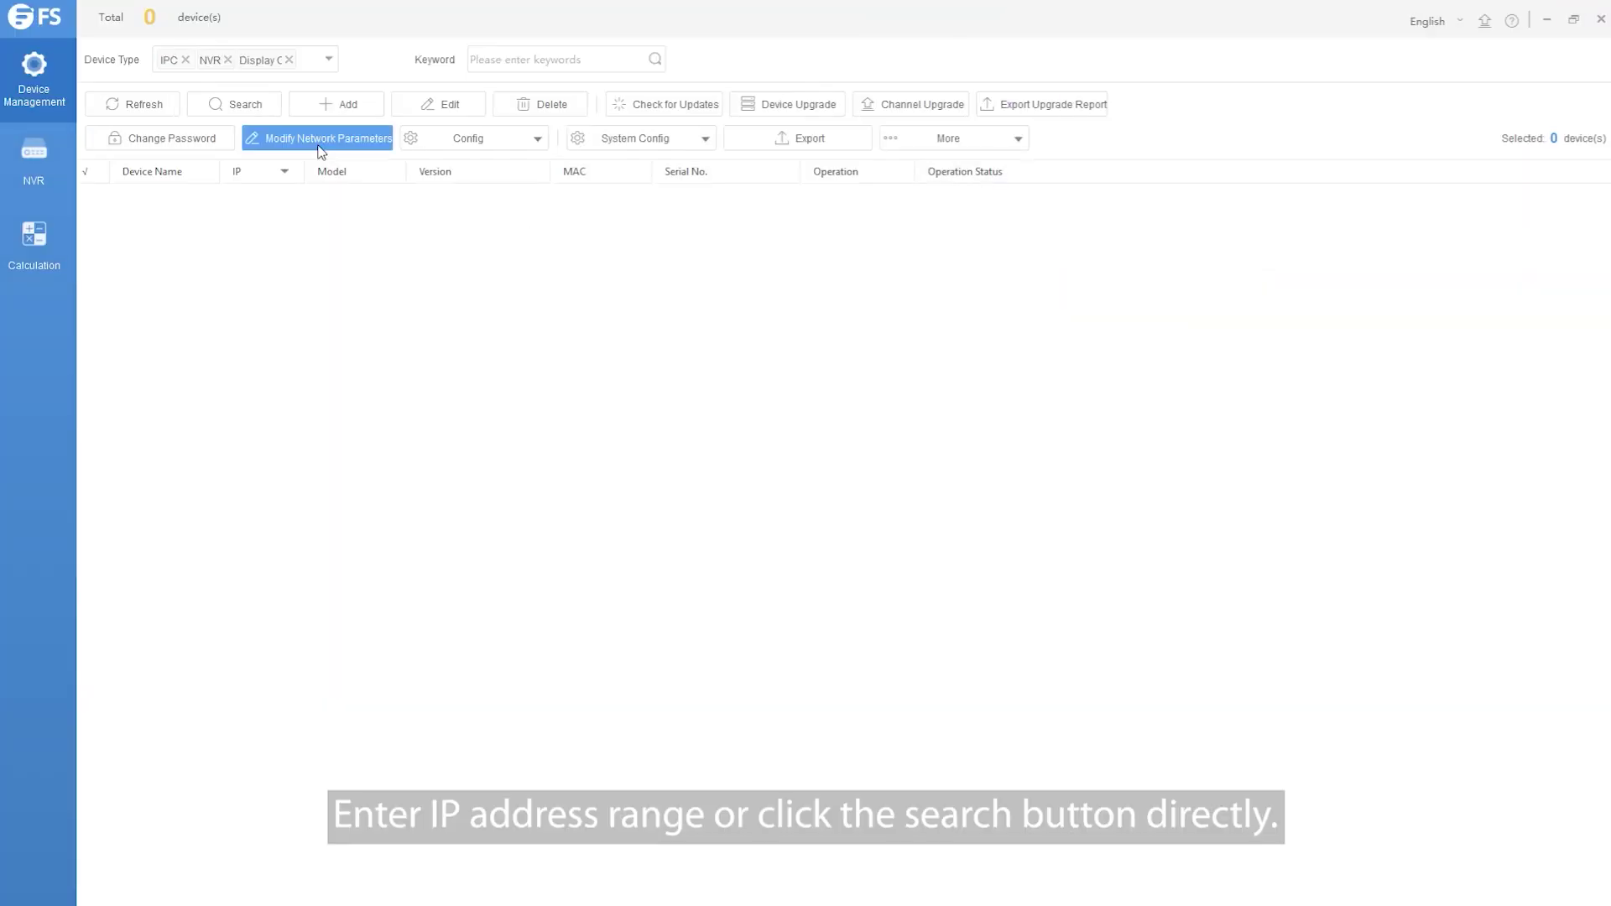
left_click(268, 107)
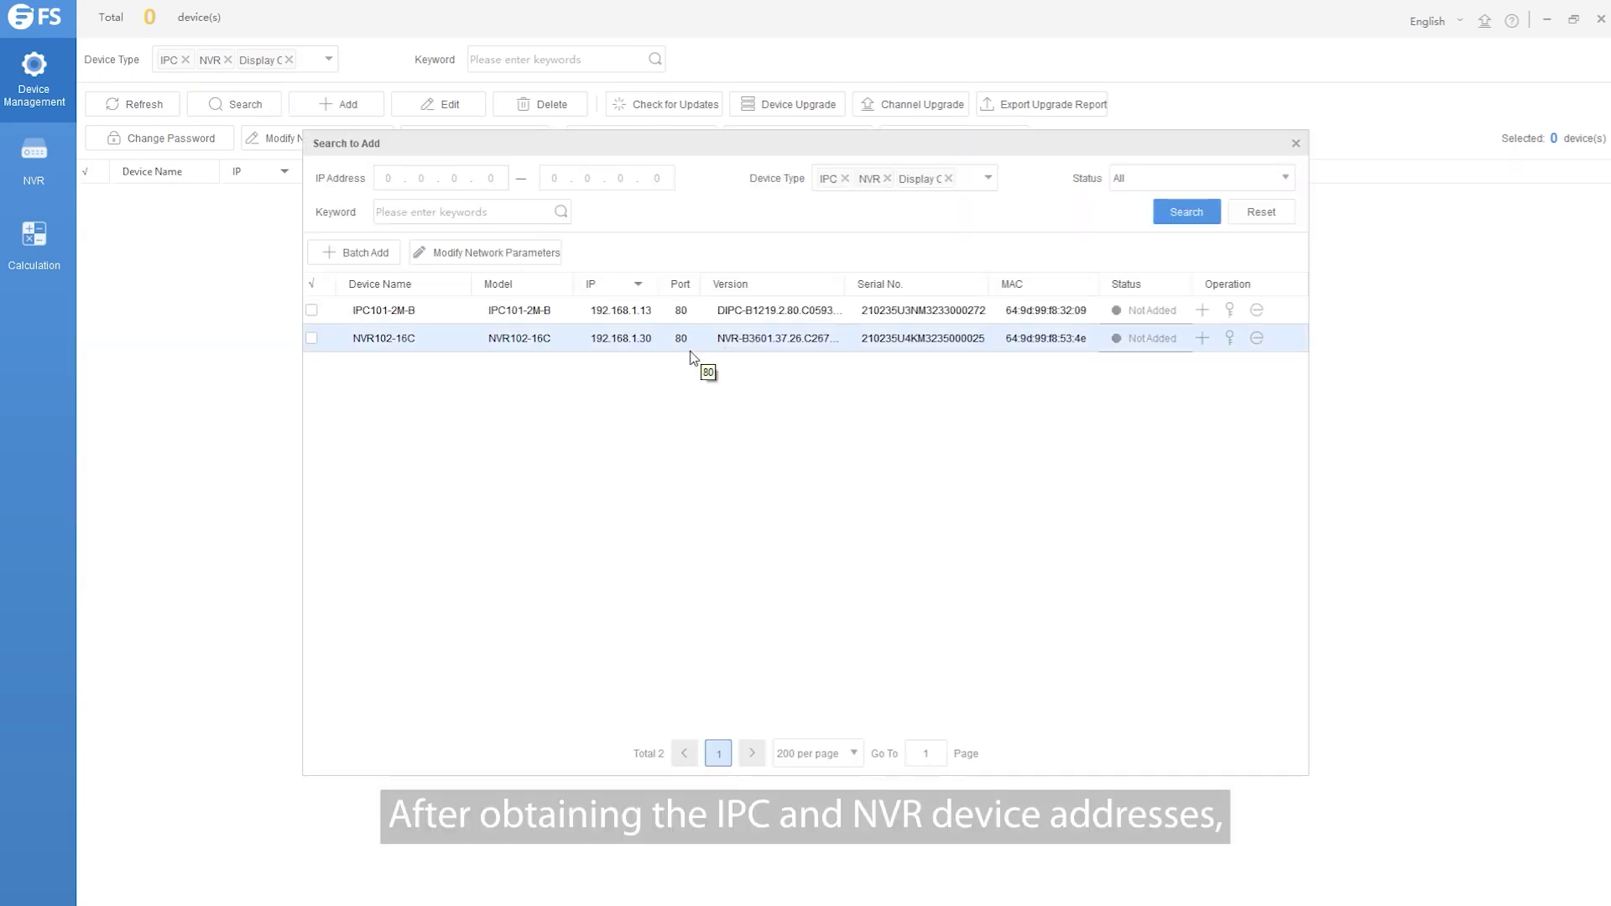
left_click(311, 339)
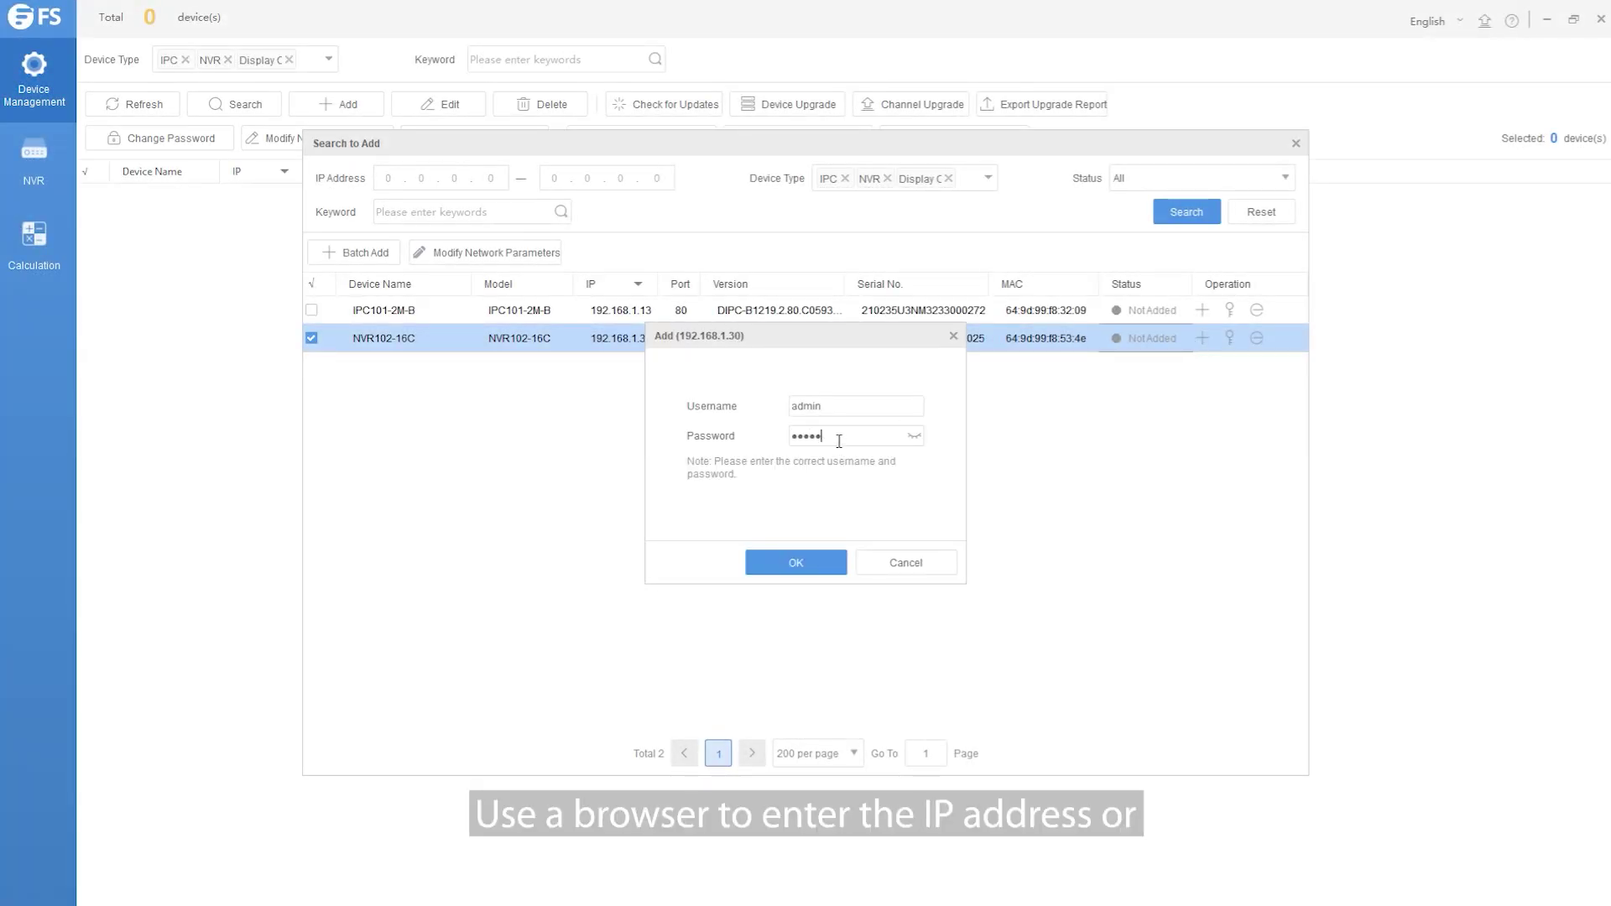
left_click(796, 562)
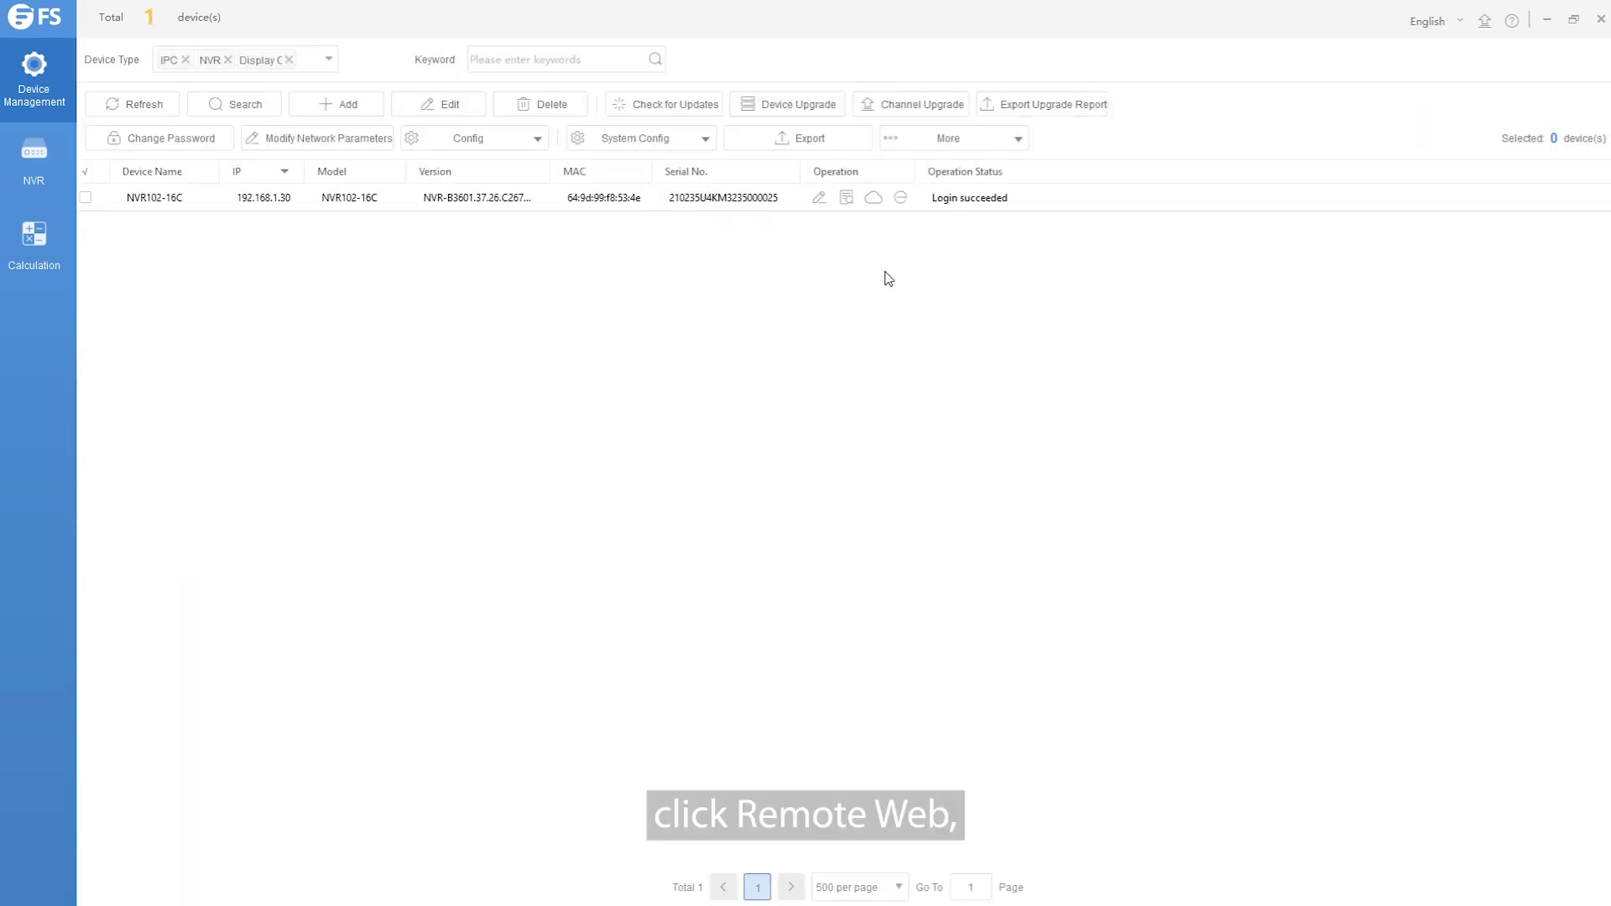
Open the NVR102-16C web page, install the web player plug-in, and reload the login page
left_click(901, 200)
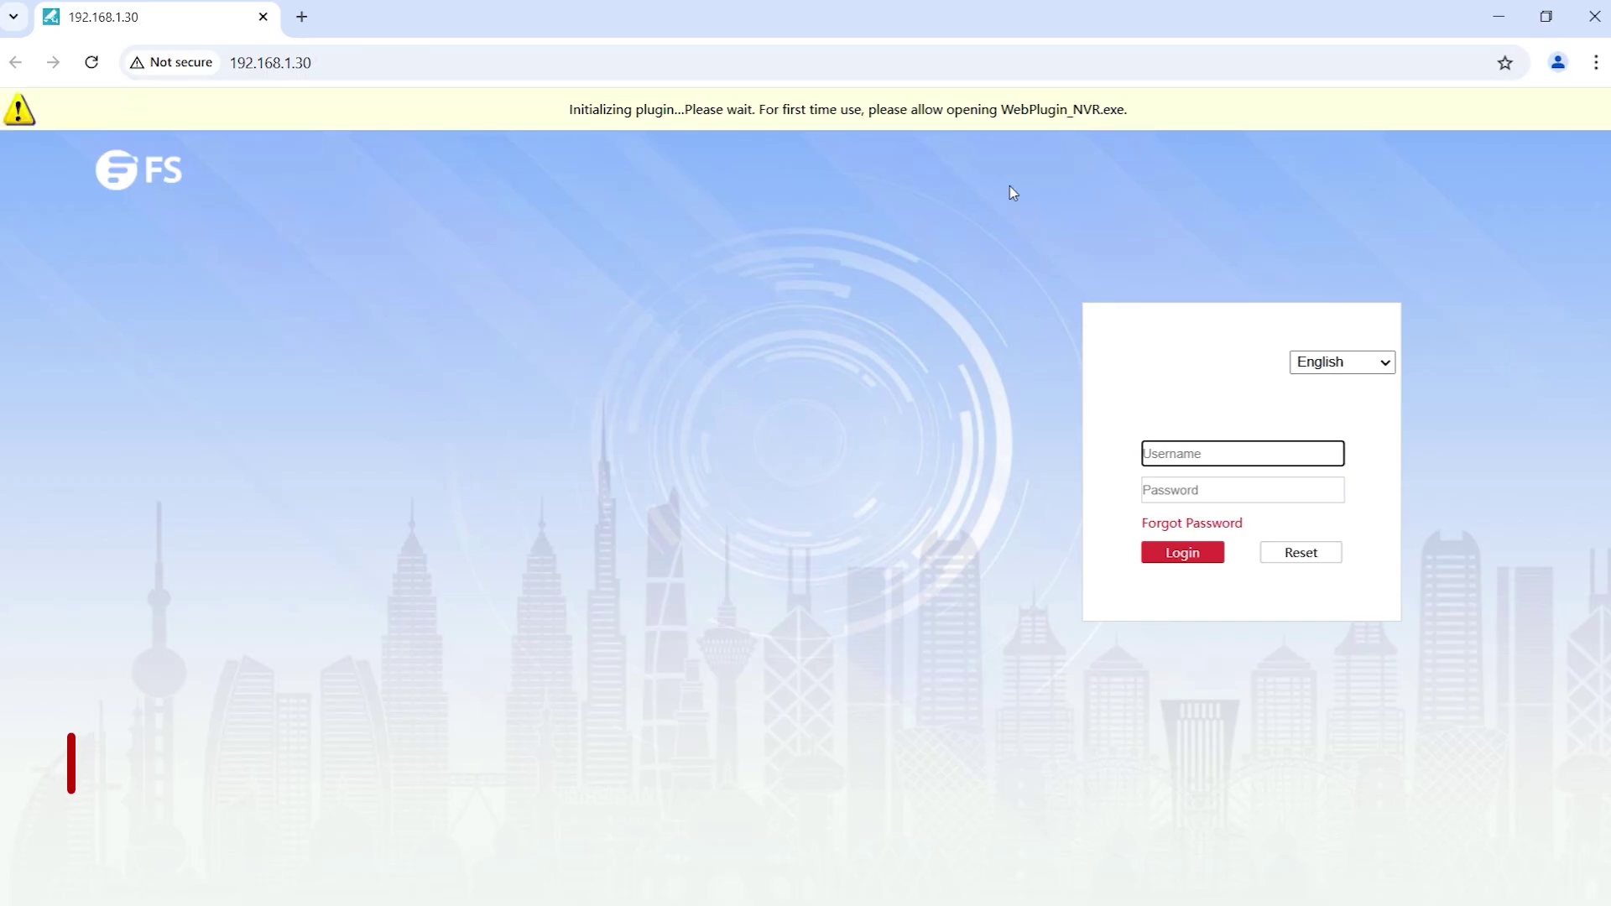
left_click(1072, 112)
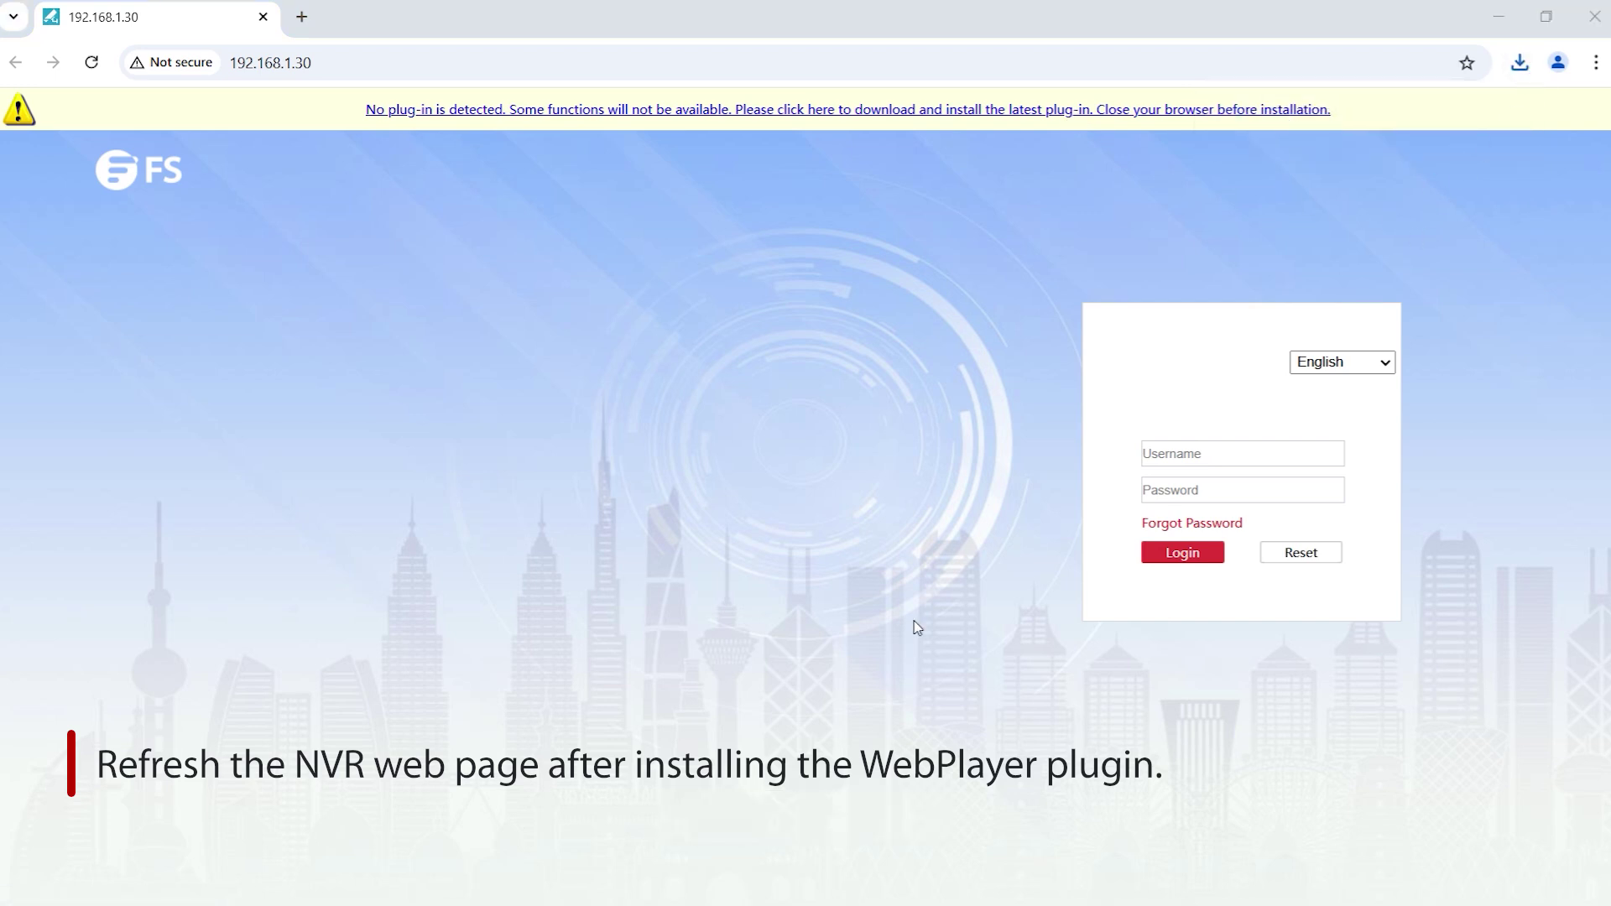
left_click(92, 63)
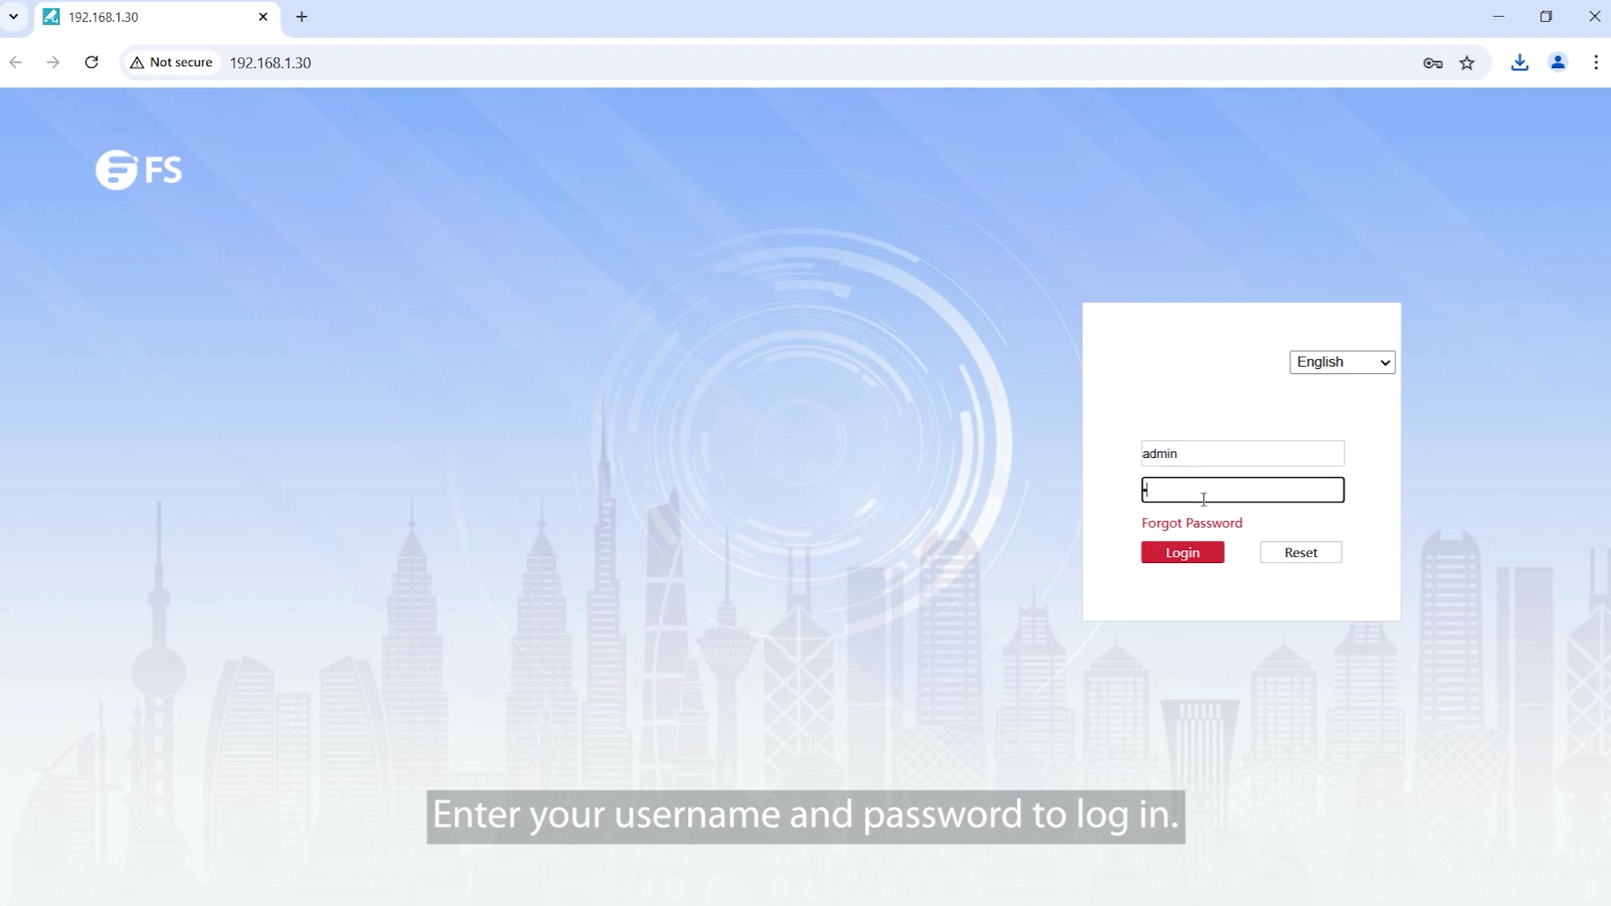
Log in as admin and replace the default password with a new, confirmed admin password
left_click(1194, 556)
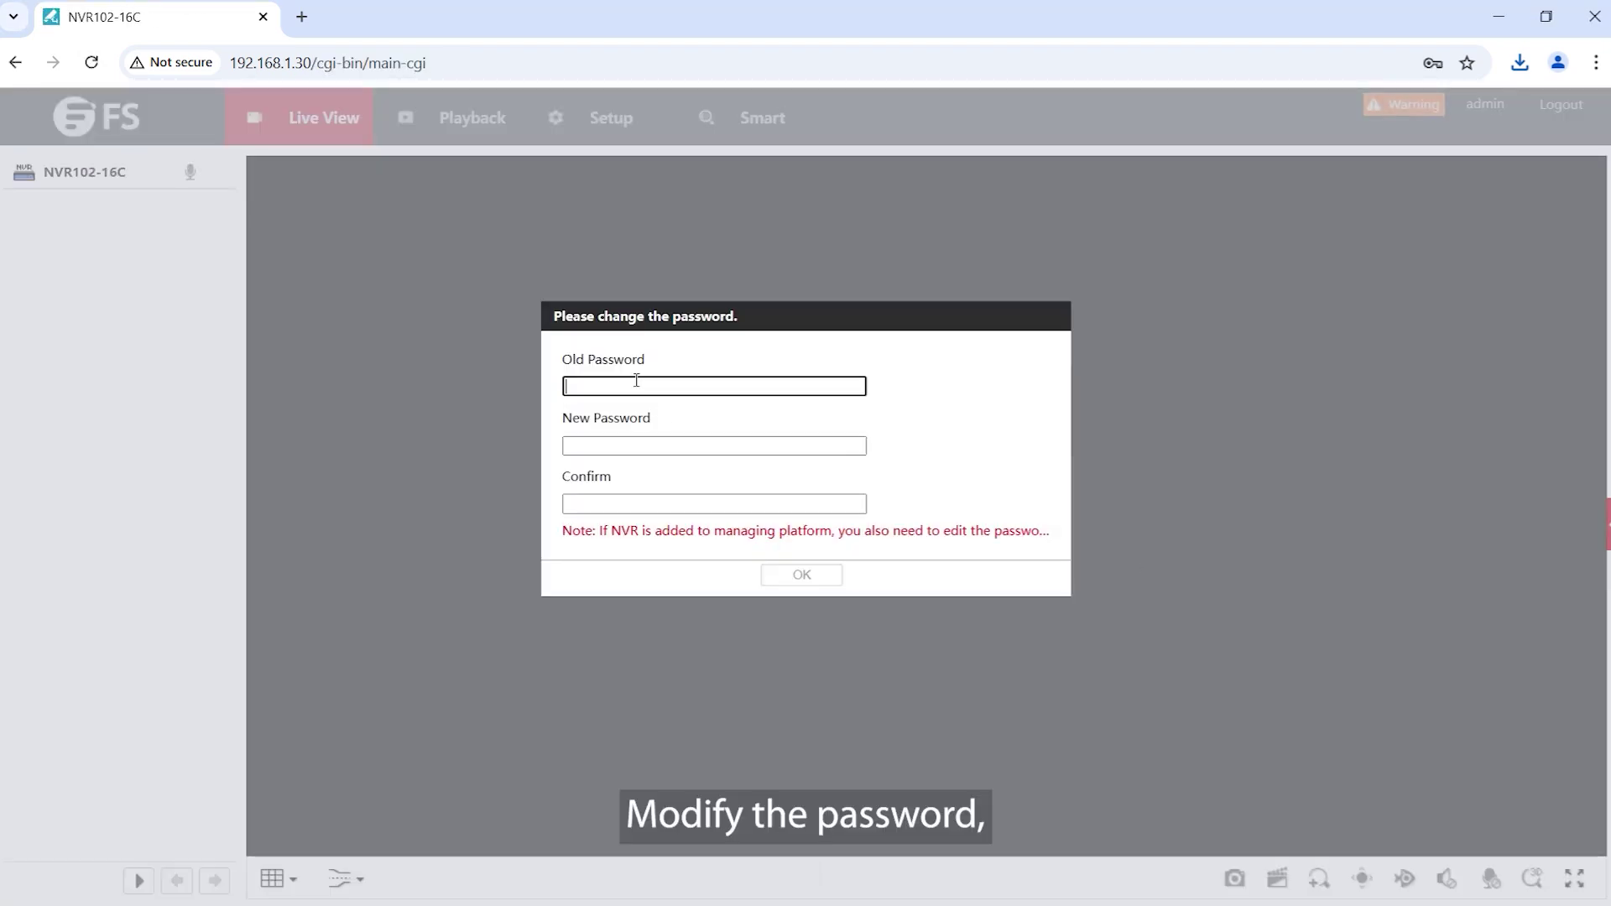
type("admin")
left_click(625, 446)
type("admin")
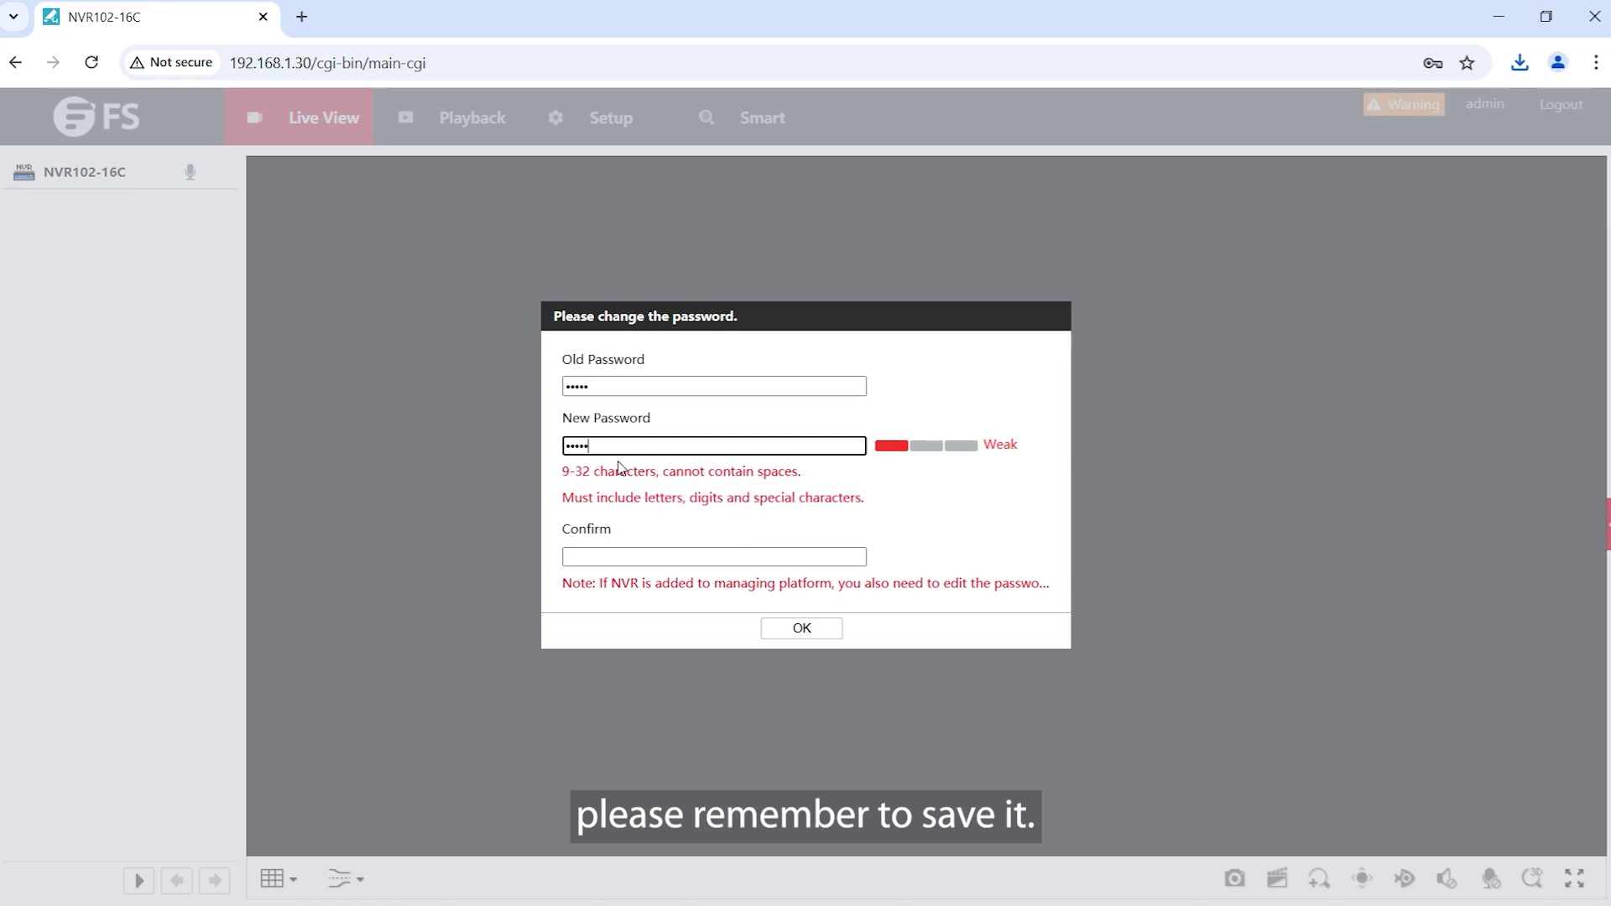
left_click(619, 554)
type("Admin@123")
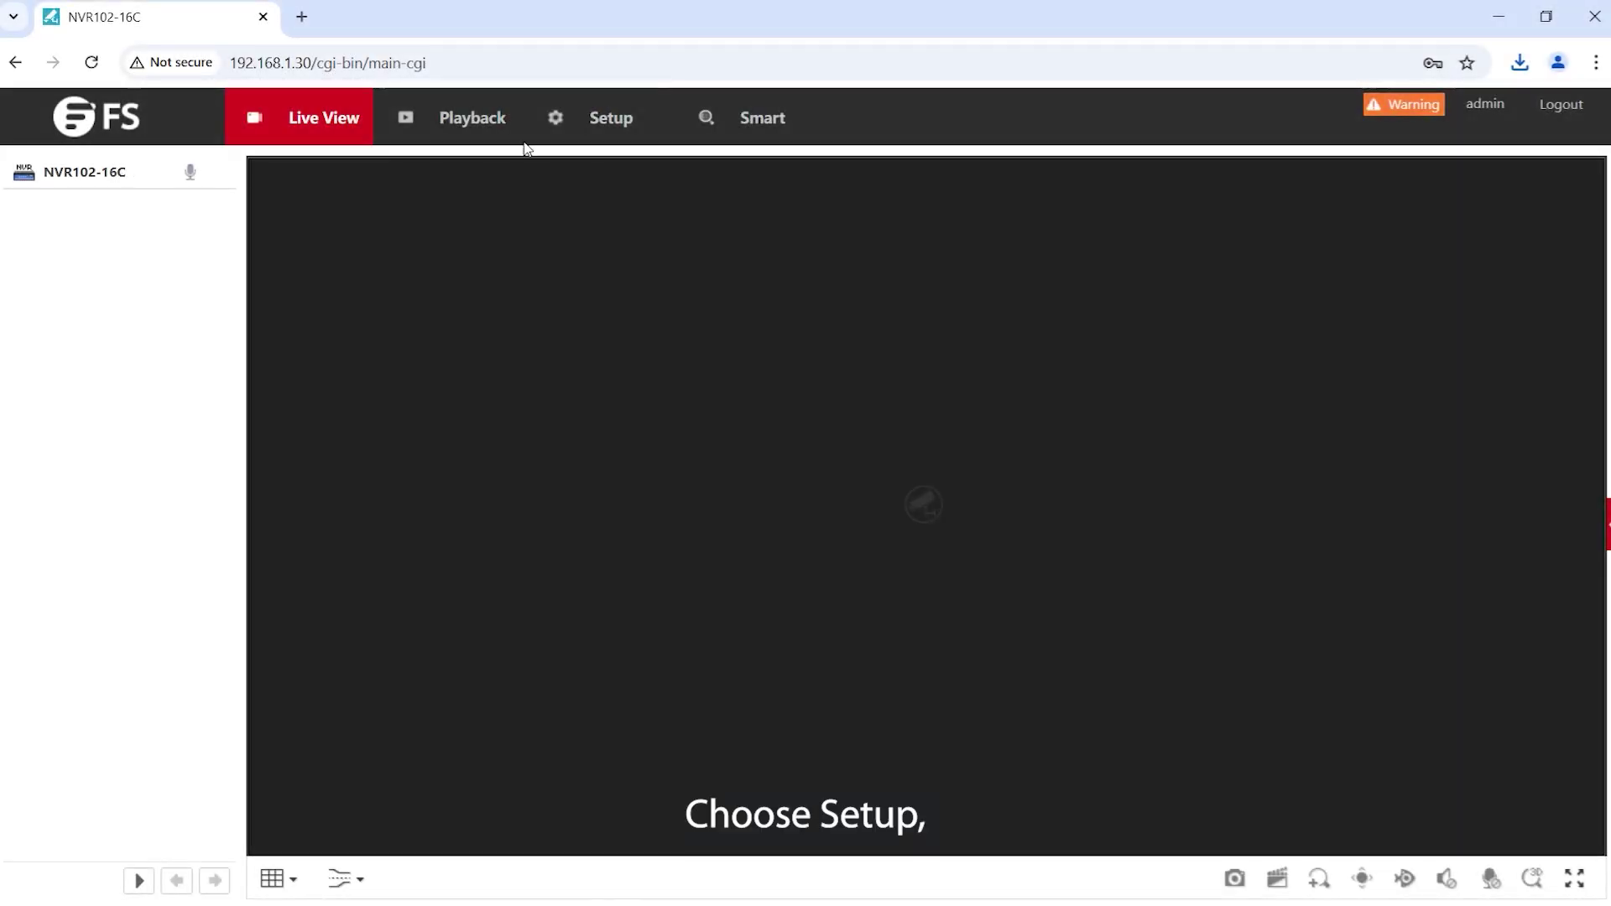
Add the camera at 192.168.1.13, found by Auto Search under Setup > Camera, as channel D1
left_click(604, 134)
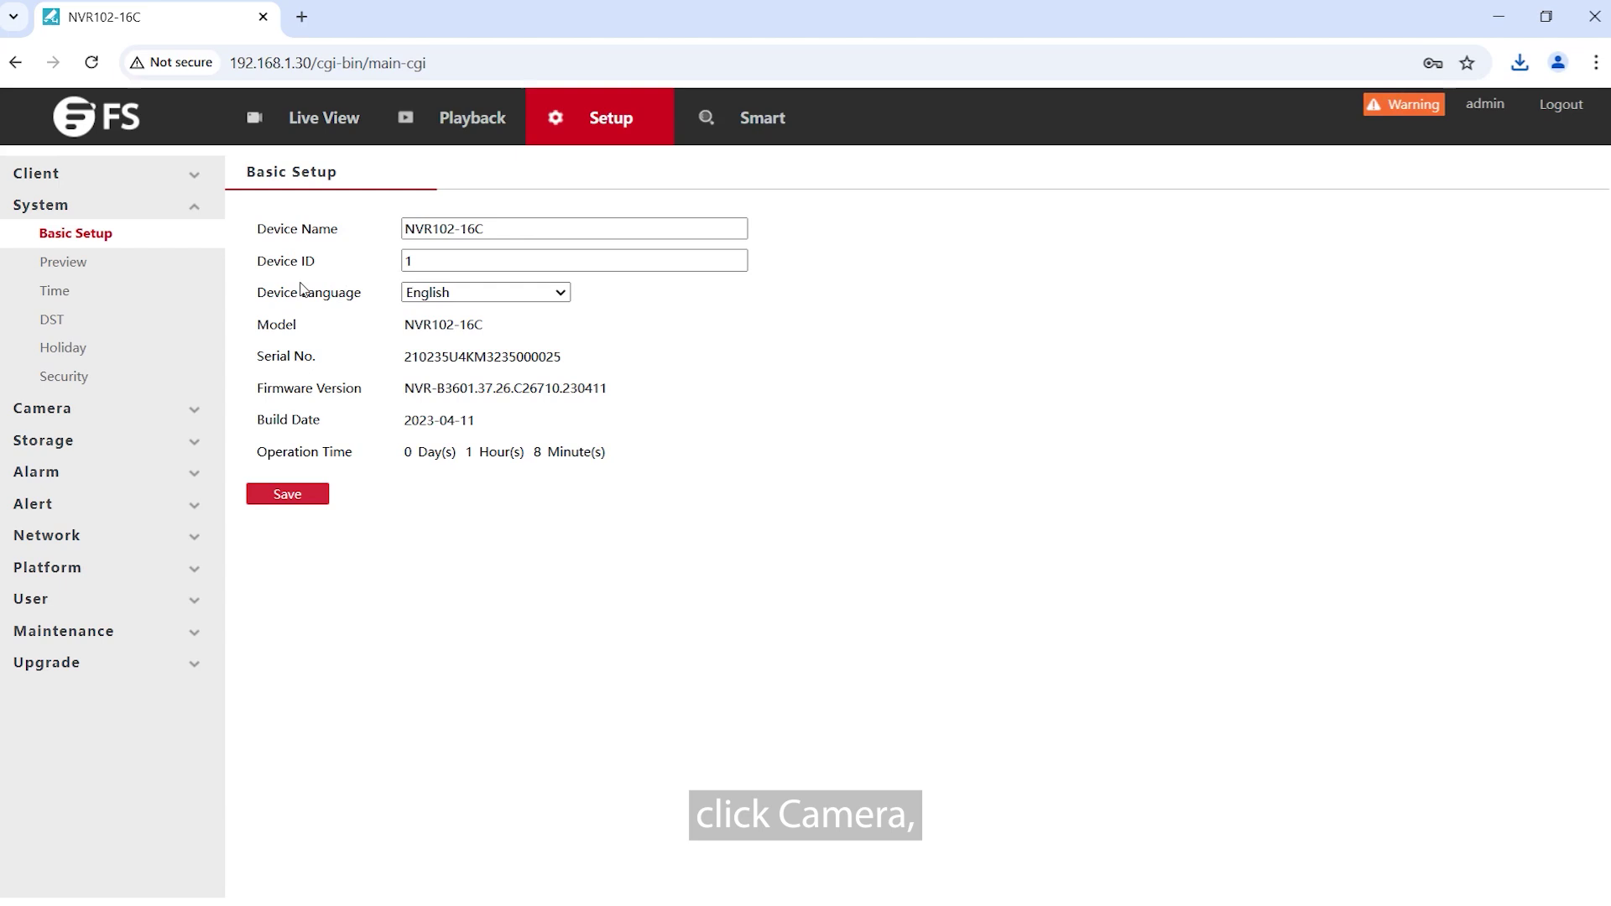
left_click(91, 409)
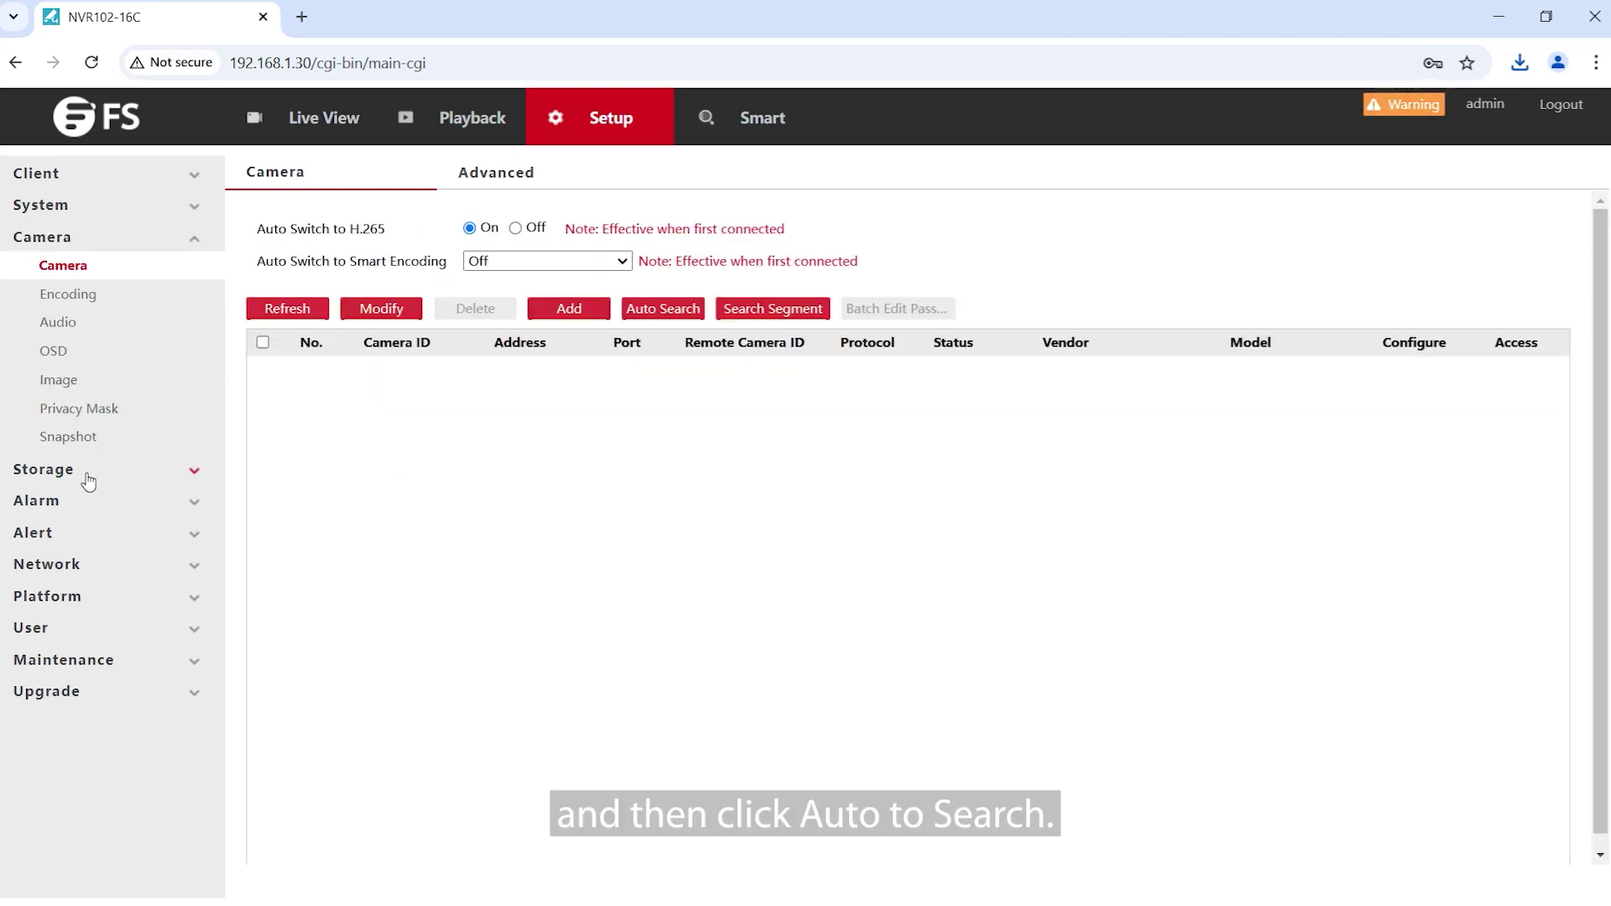
left_click(645, 312)
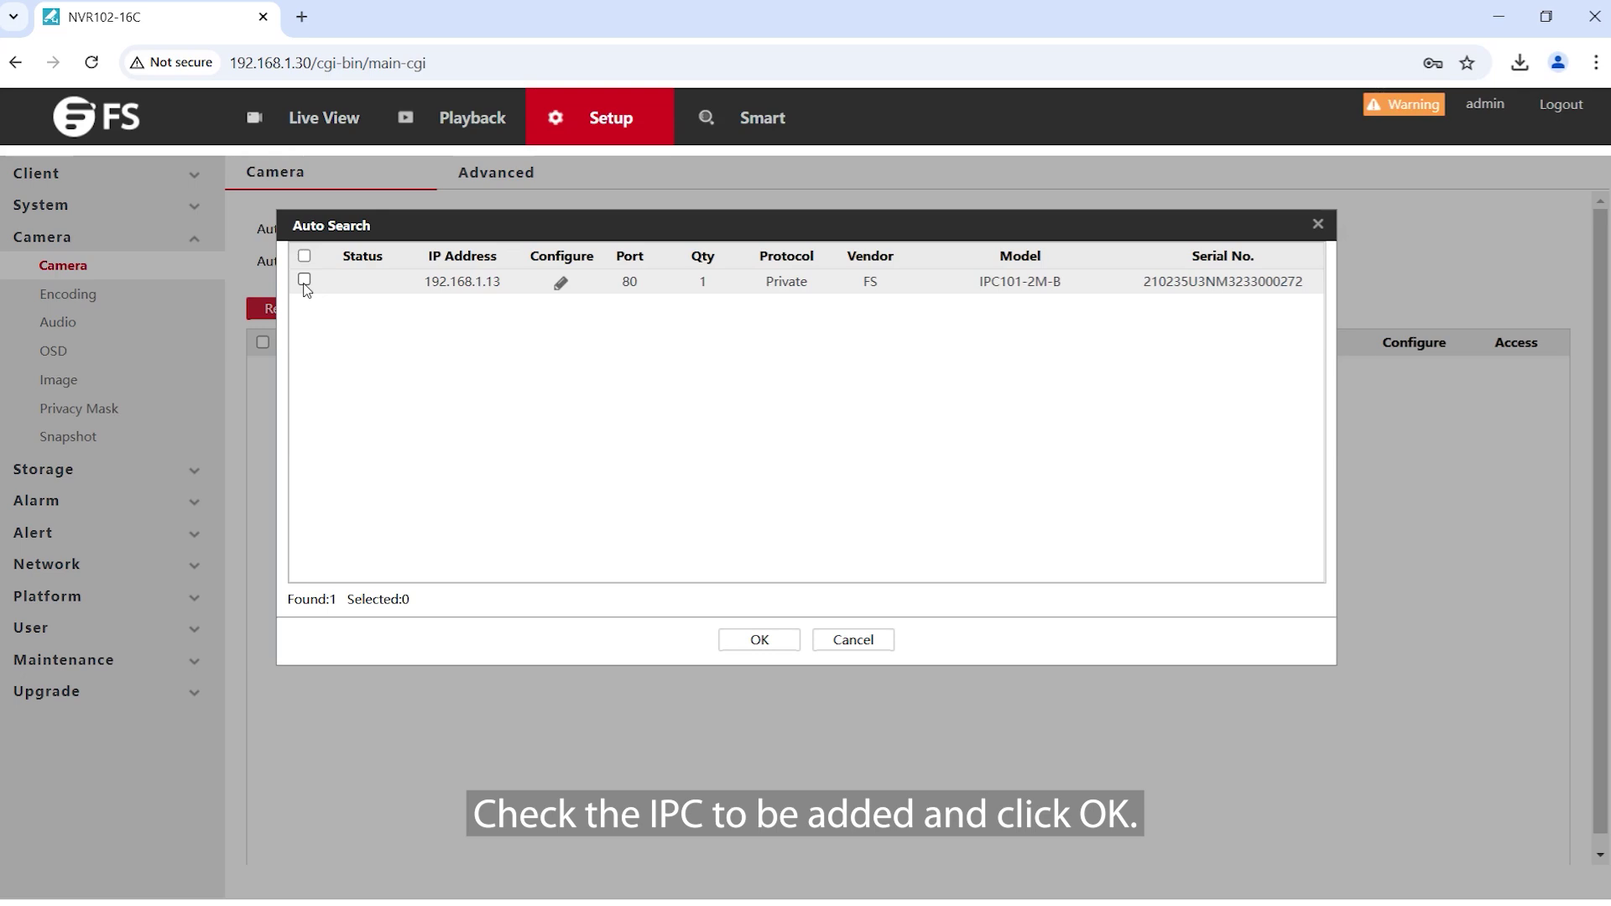
left_click(304, 279)
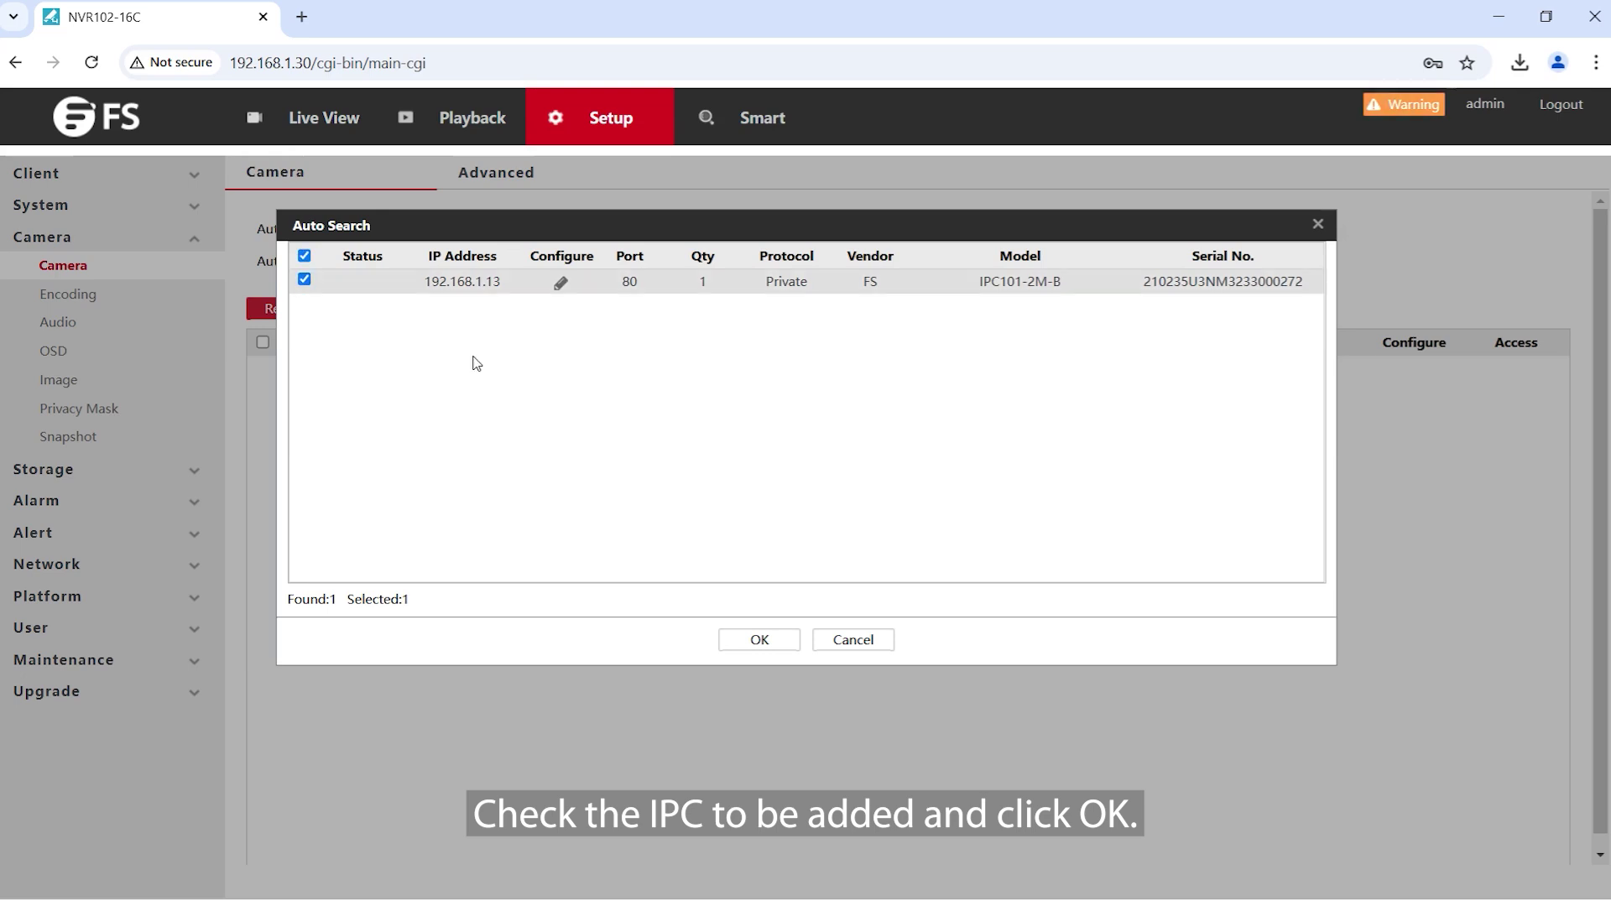
left_click(758, 641)
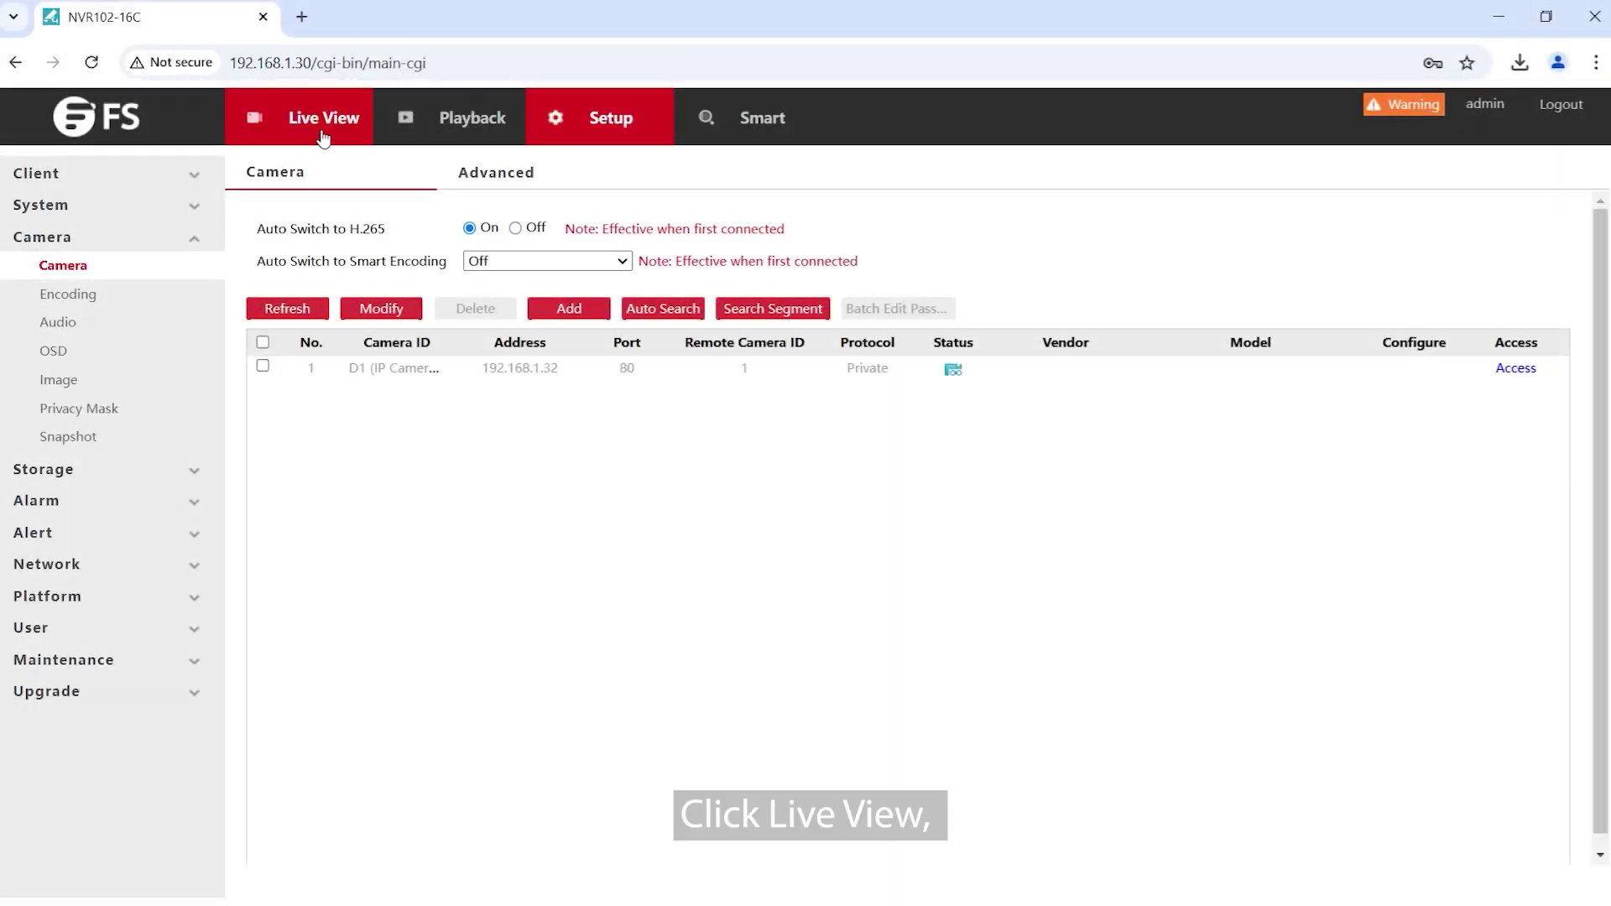
Switch to Live View and play D1 (IP Camera 01)'s live video from the device tree
left_click(323, 136)
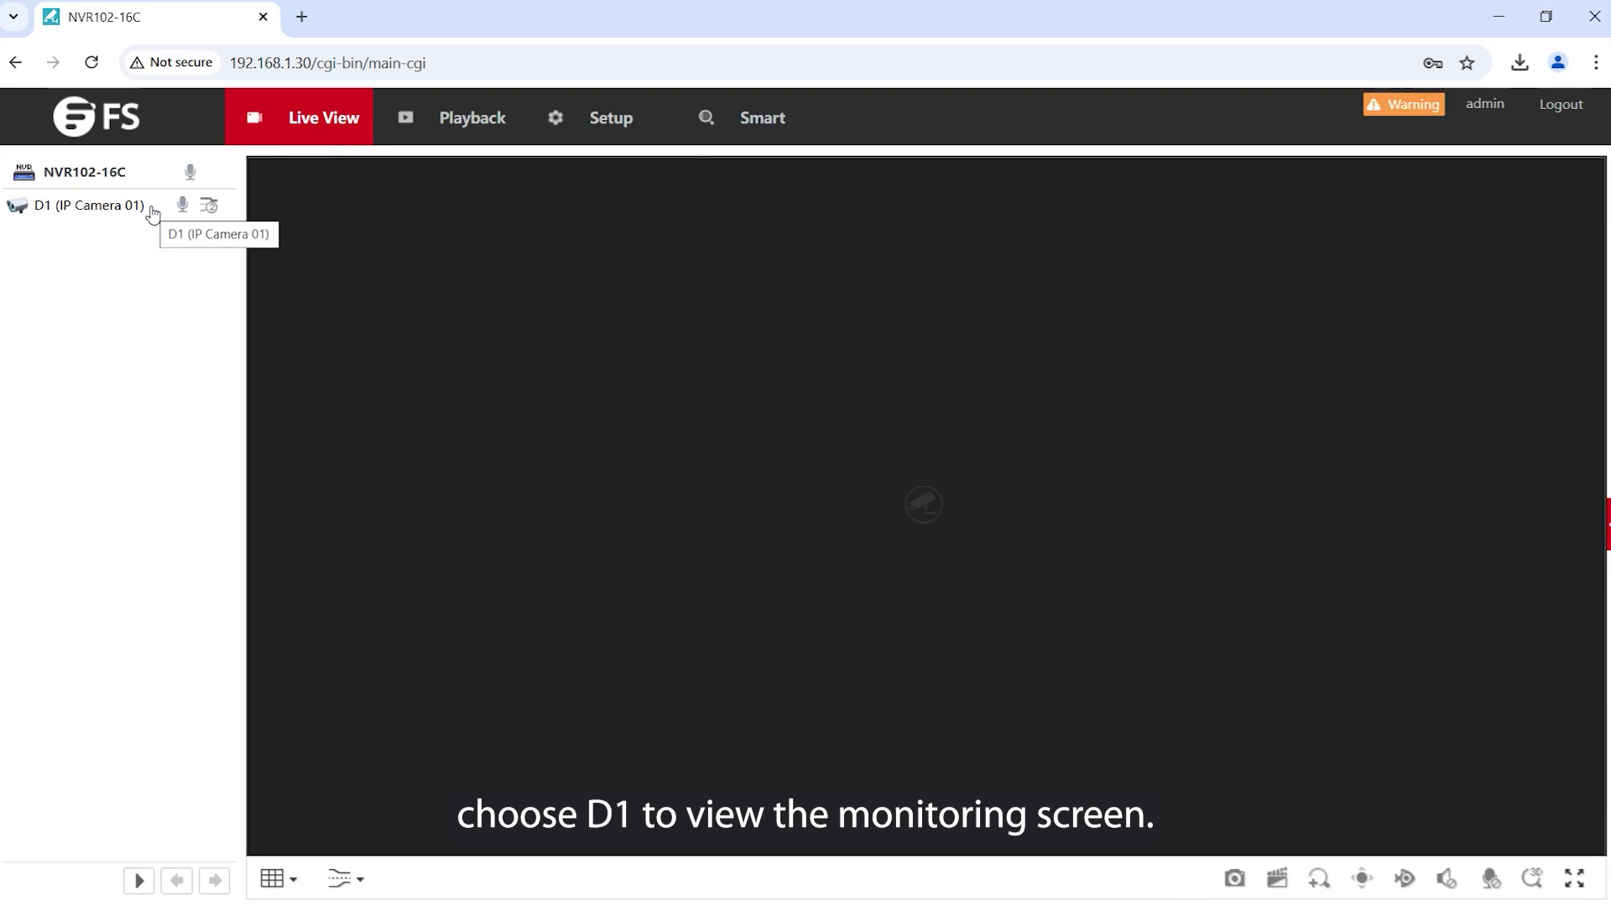
double_click(101, 206)
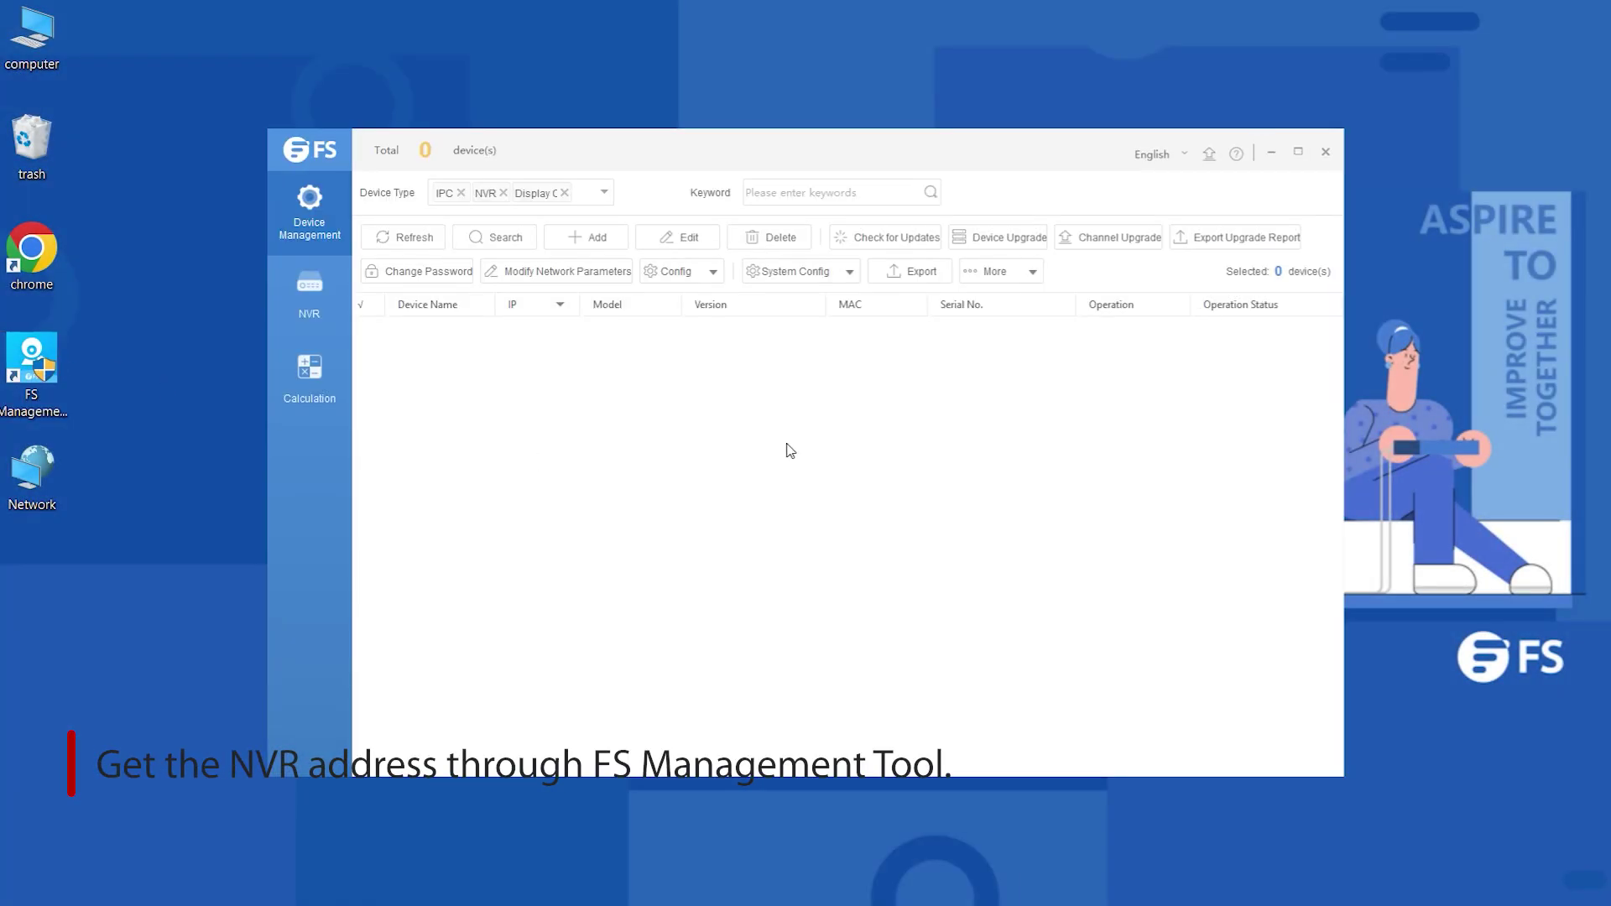
Maximize the tool, search the network, and add NVR101-8C-8P at 192.168.1.30 with its login credentials
left_click(1298, 152)
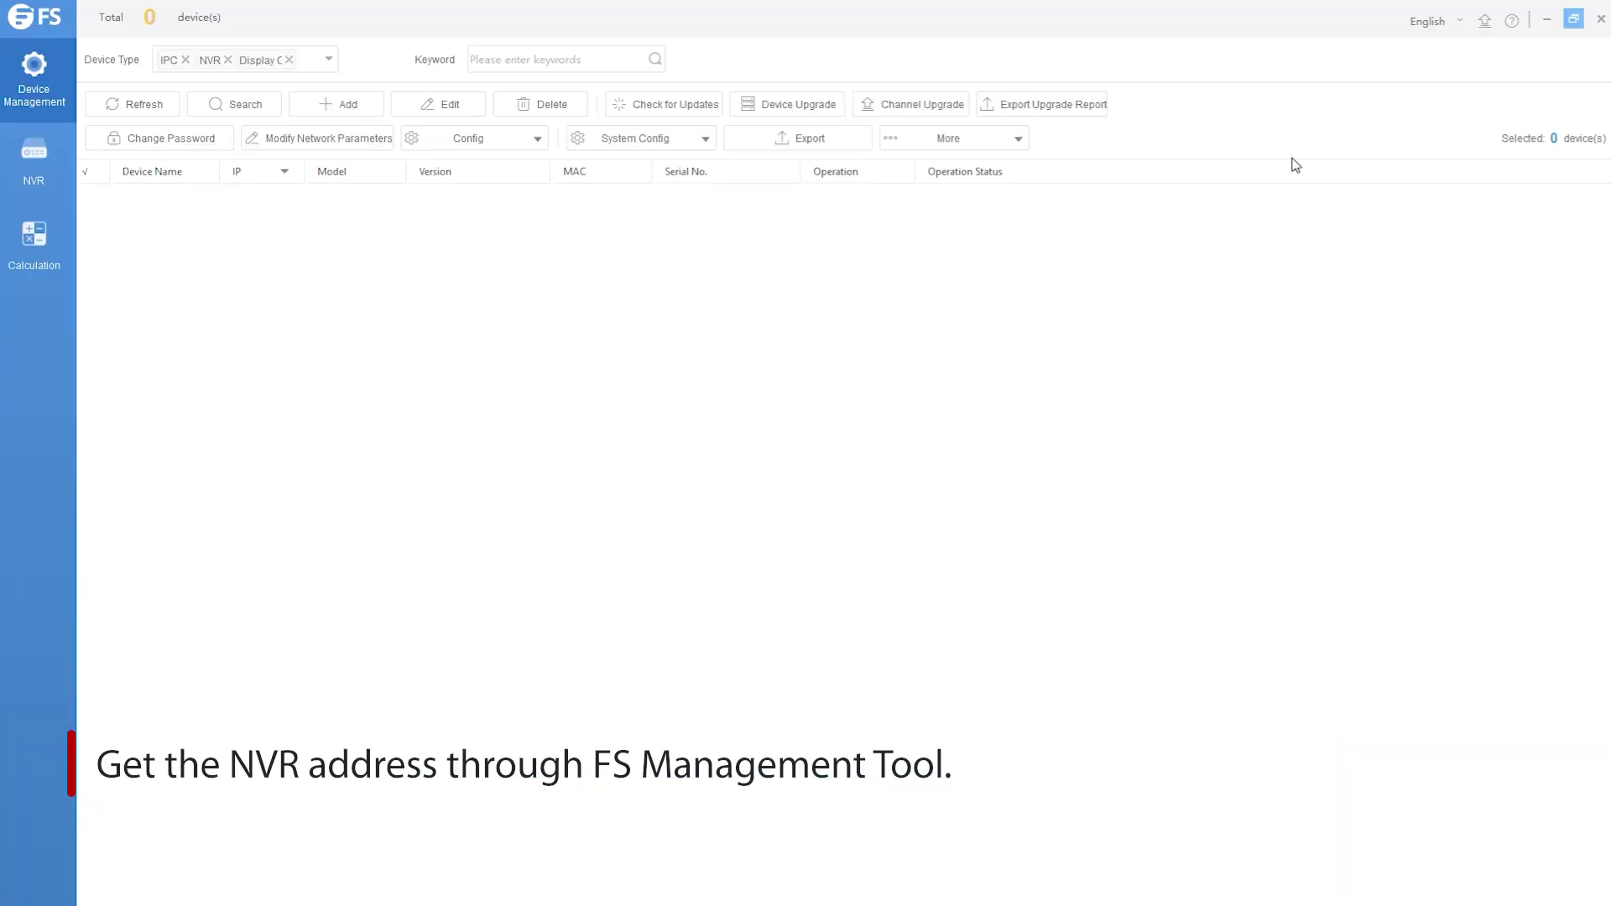
left_click(240, 114)
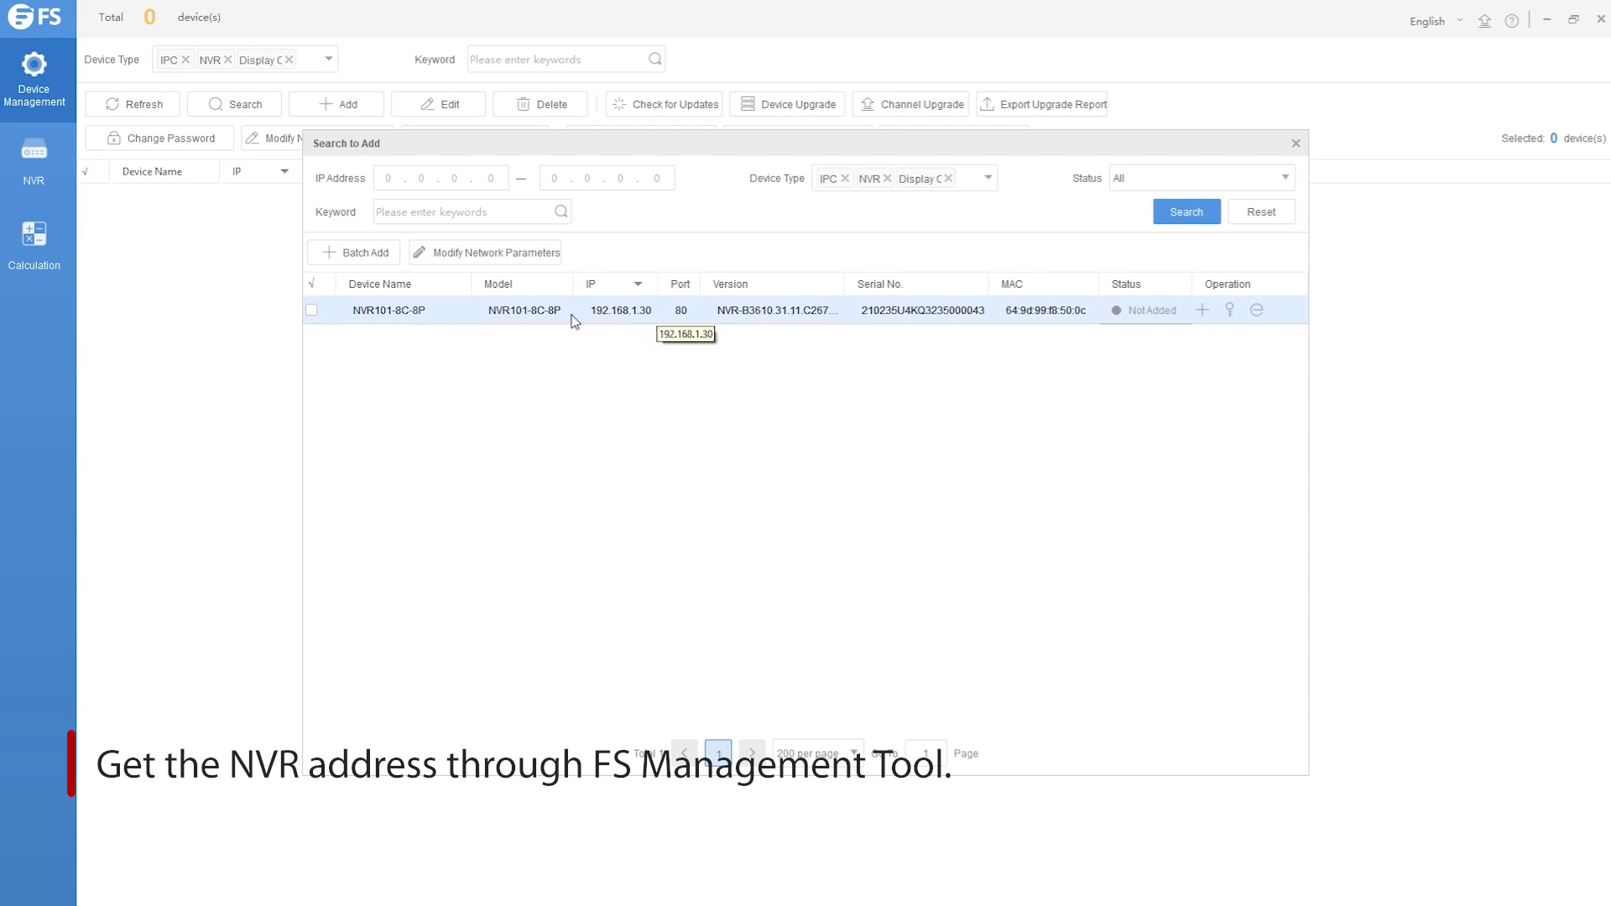
left_click(311, 310)
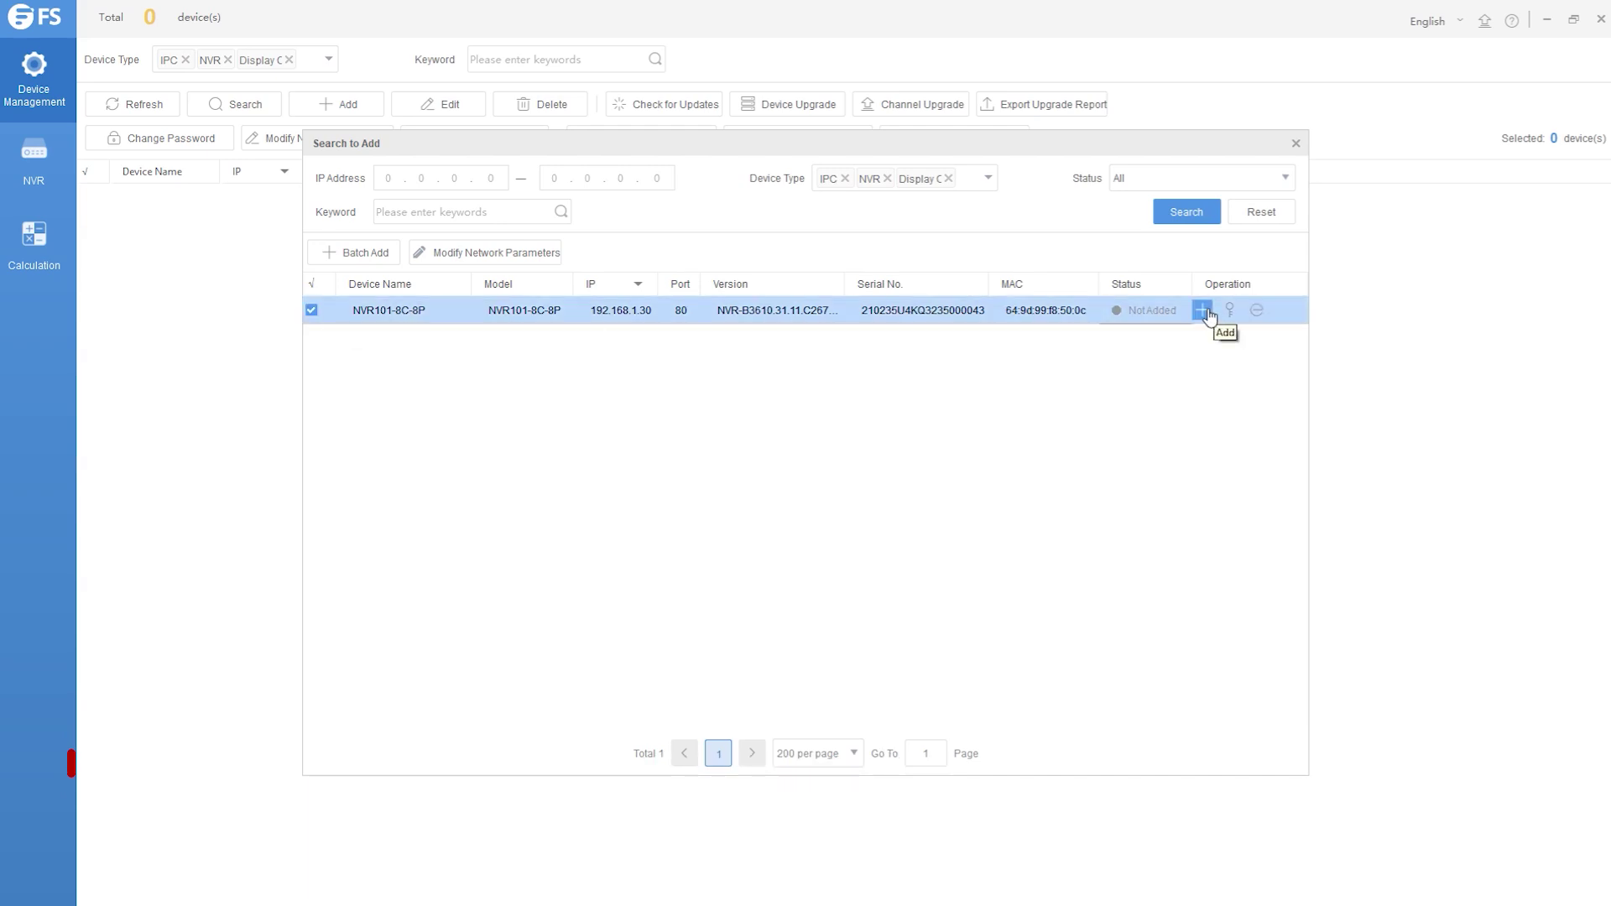
left_click(1202, 310)
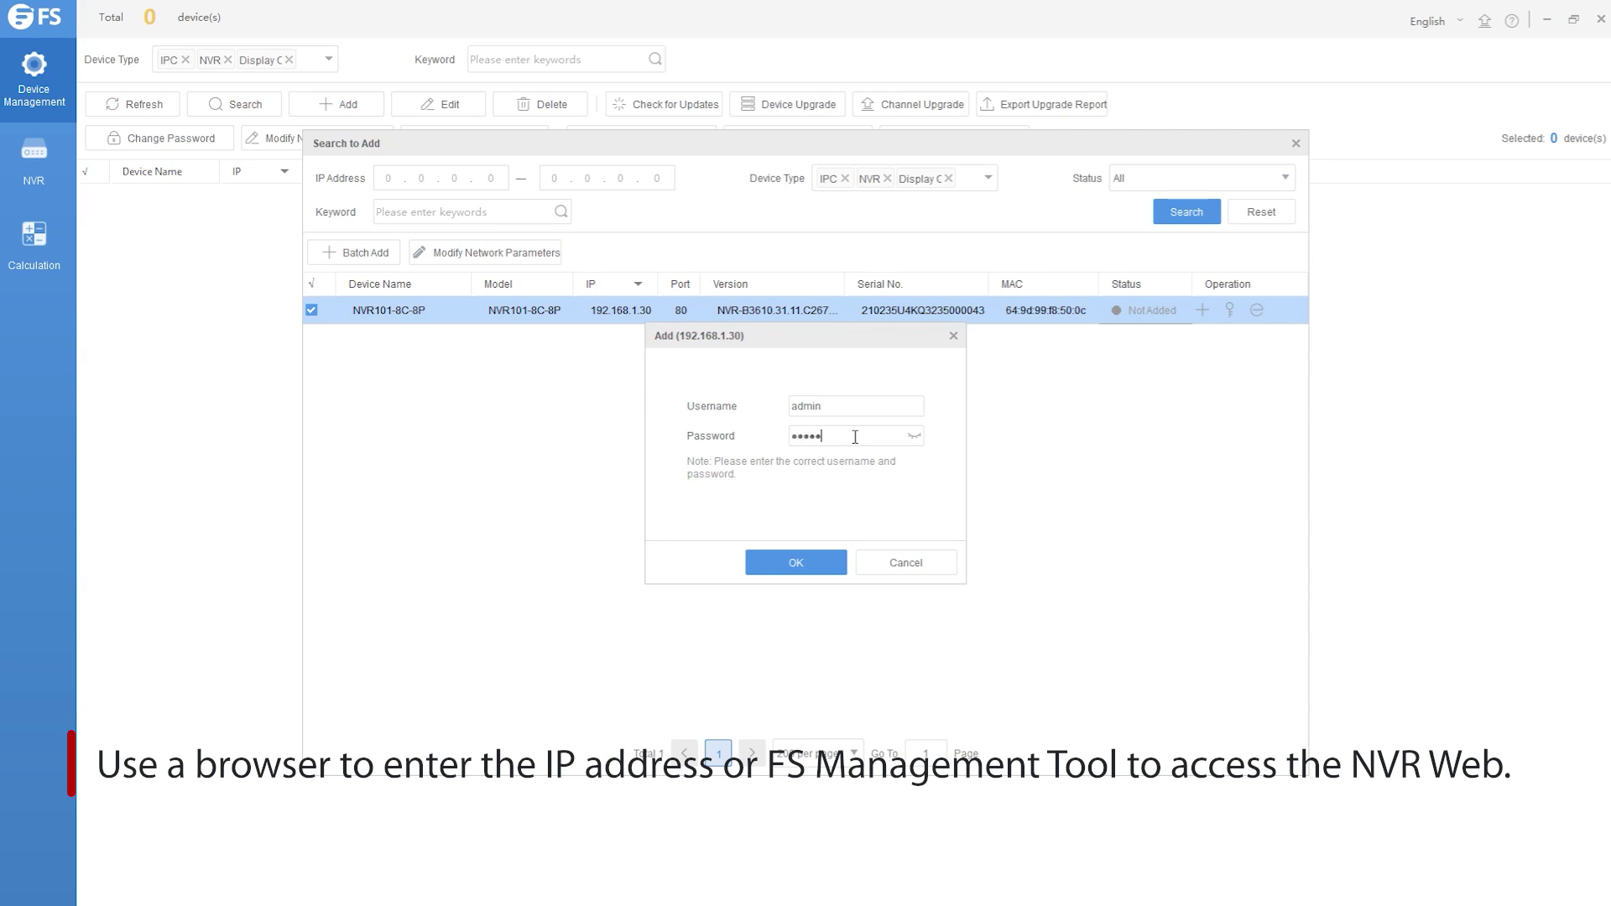
left_click(777, 569)
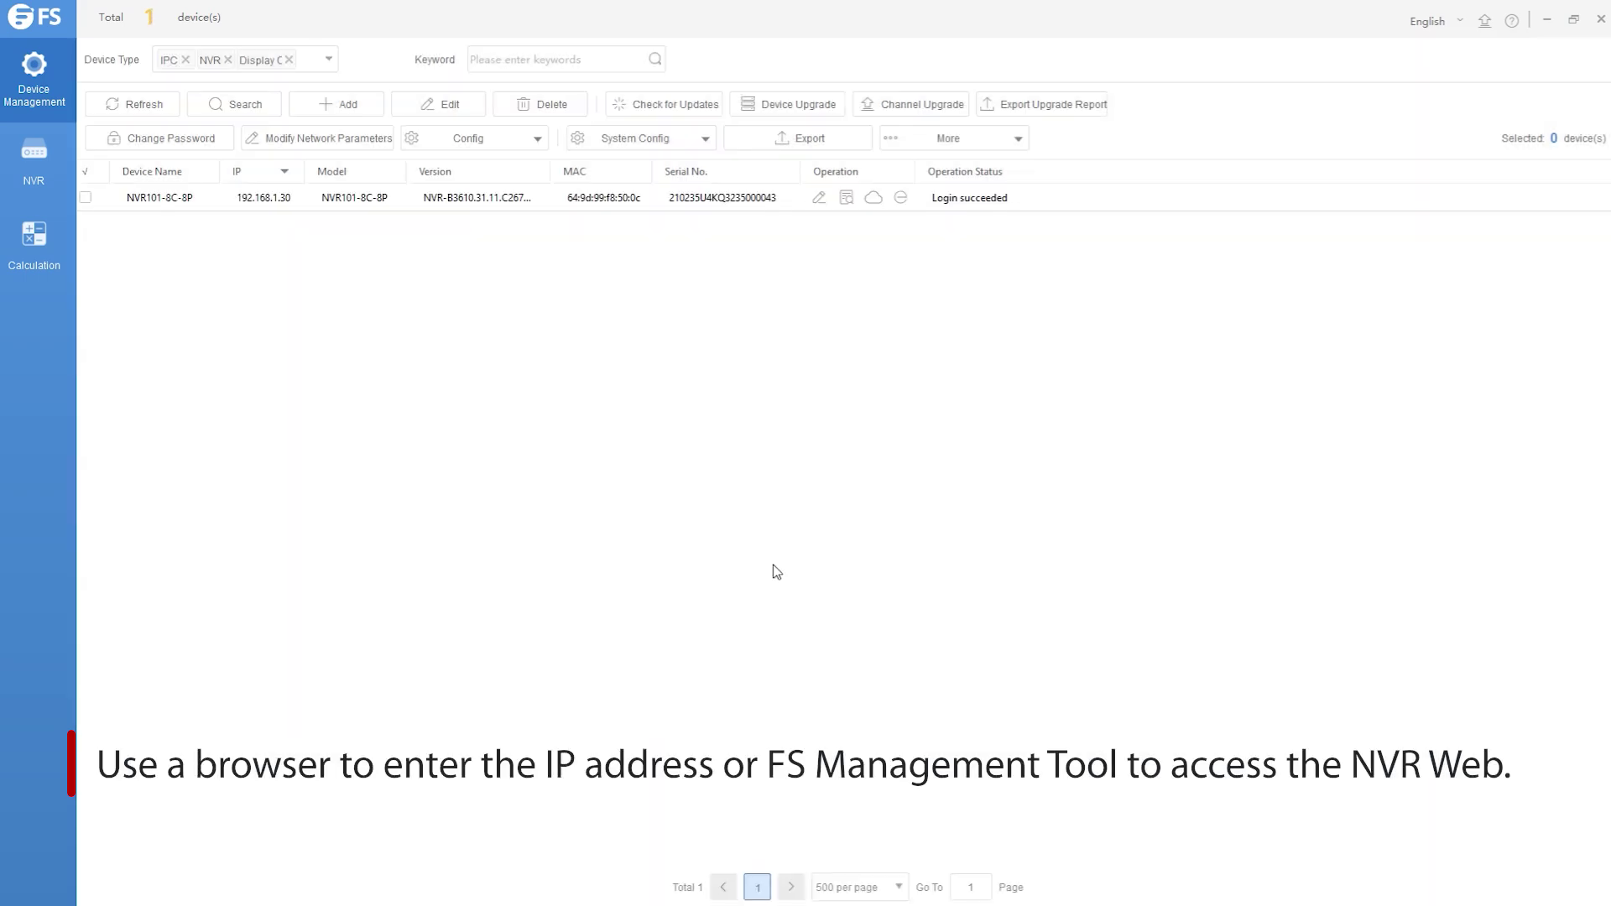
Log in to NVR101-8C-8P's web page, set a new admin password applied to cameras, and play D6's feed
left_click(874, 197)
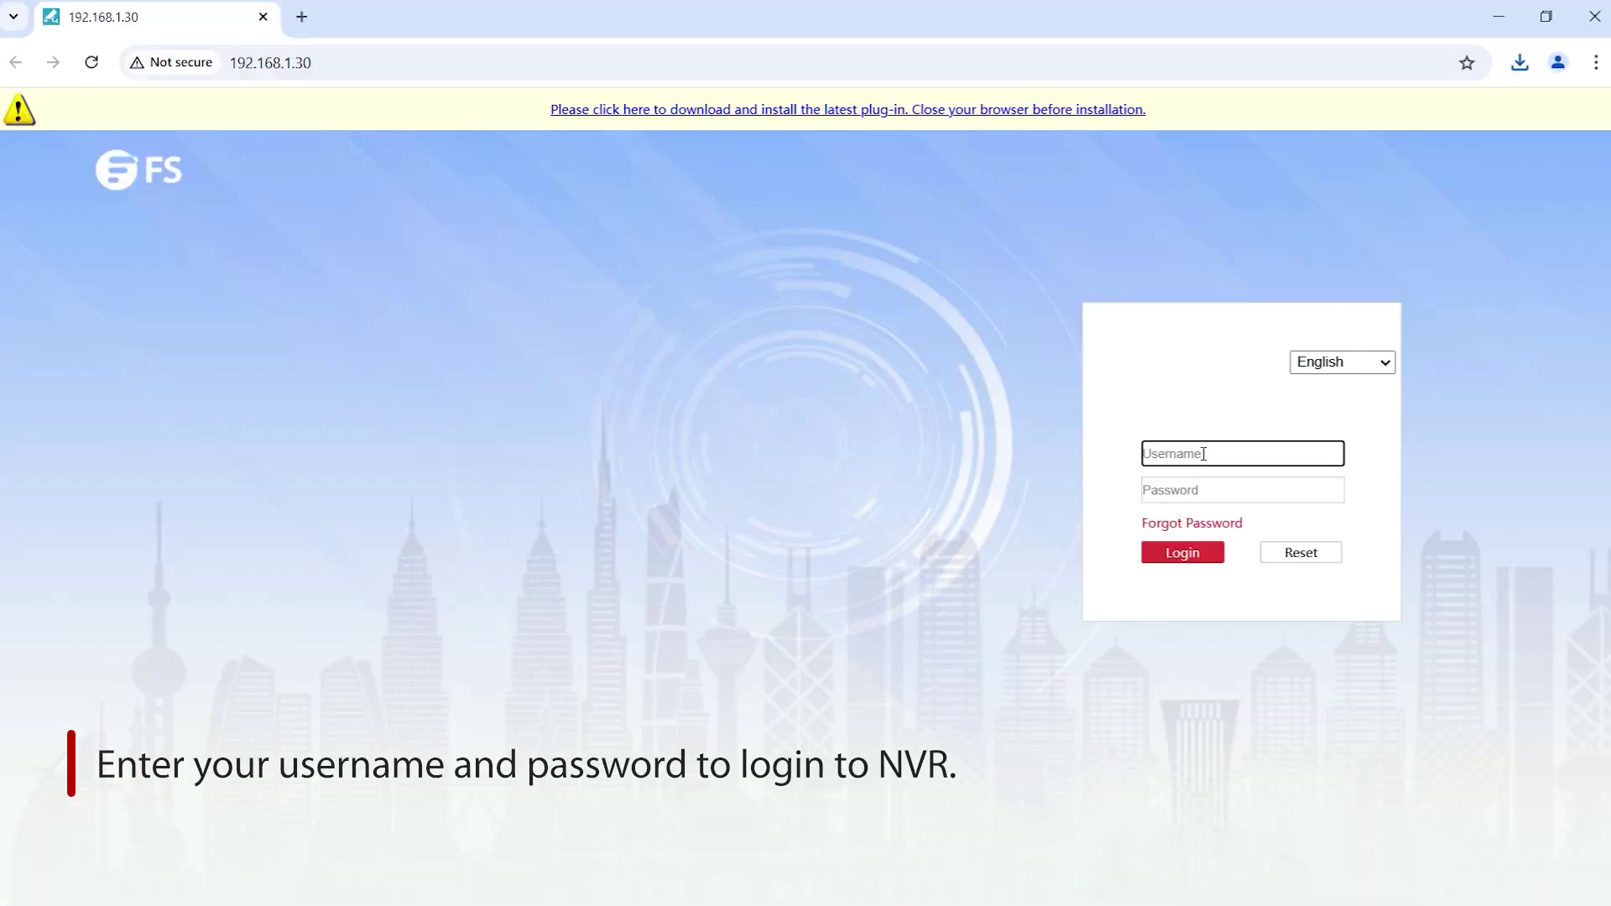
left_click(1183, 551)
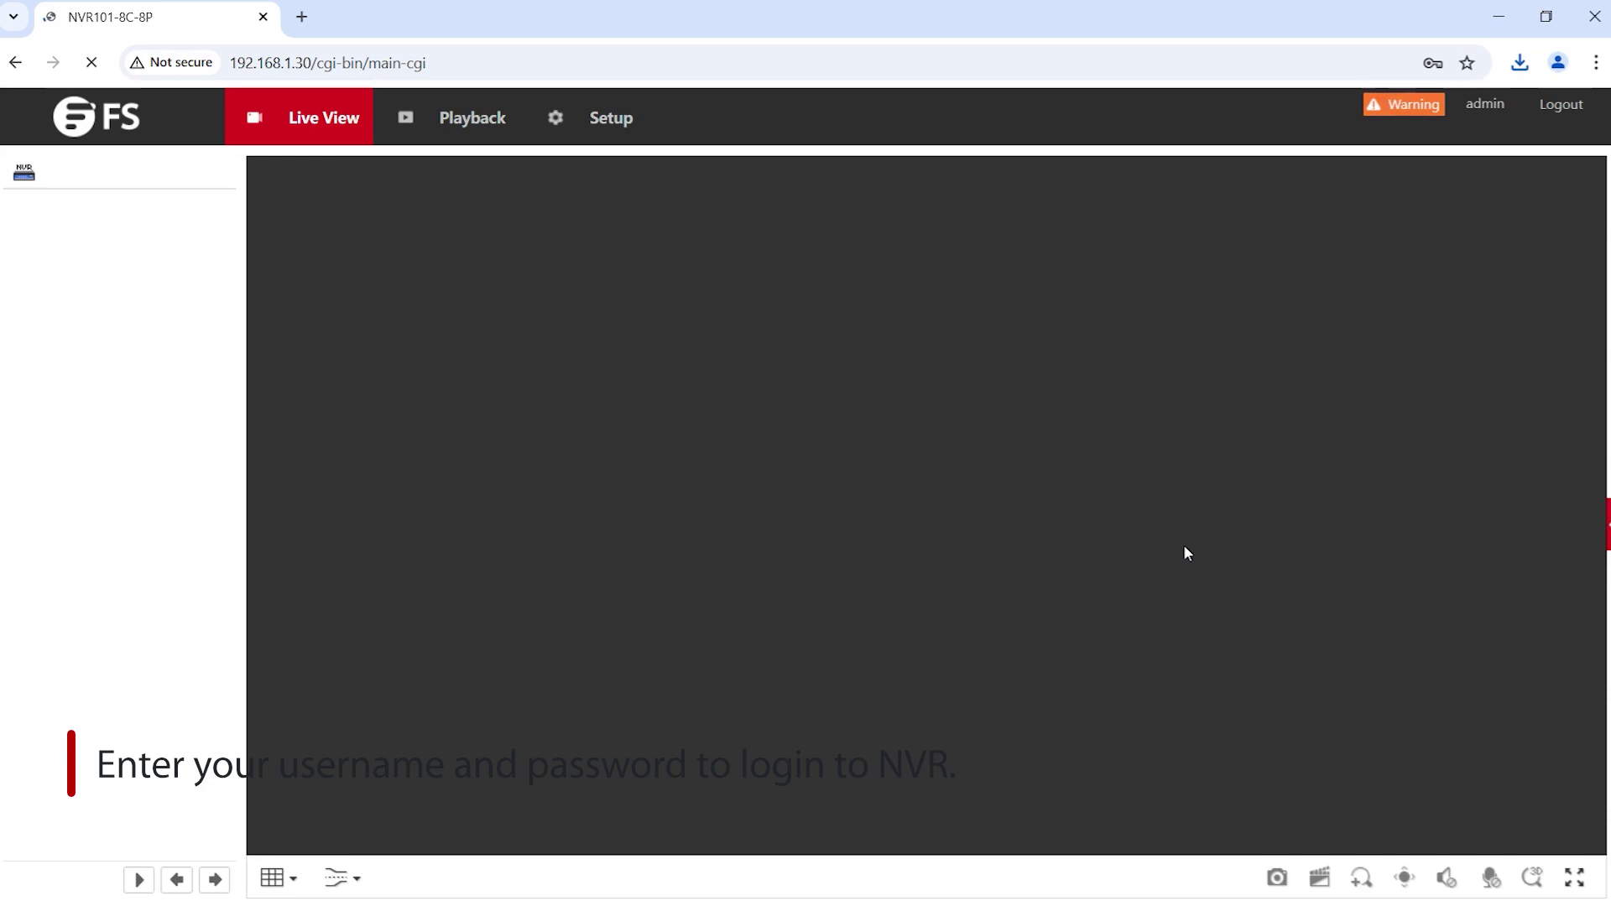
left_click(642, 298)
type("admin")
left_click(636, 354)
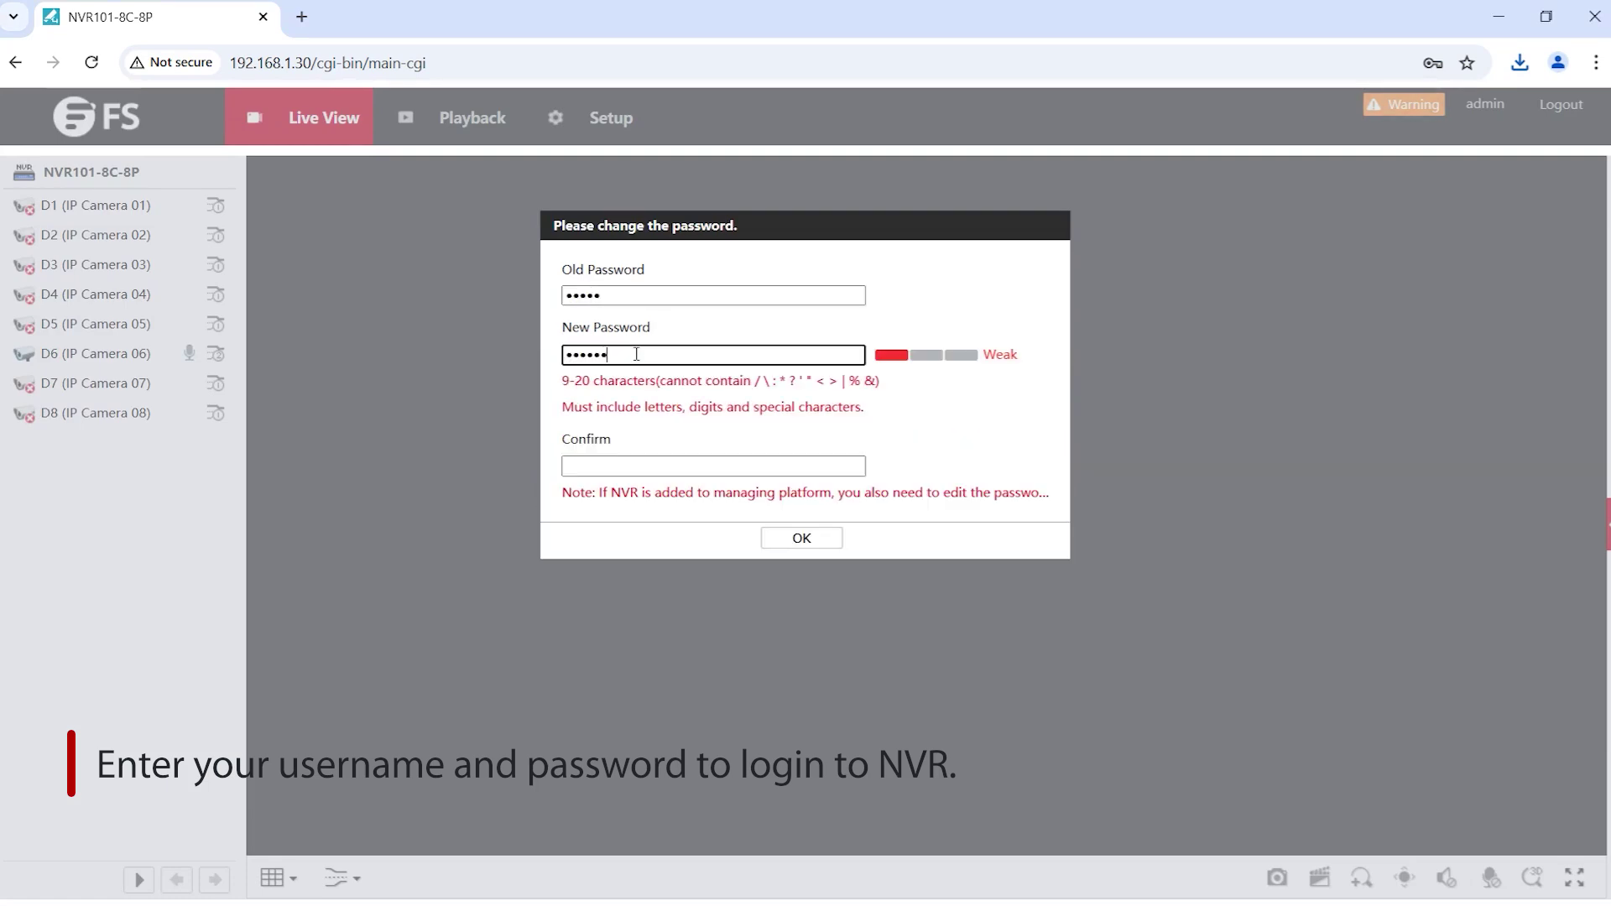
type("ad5")
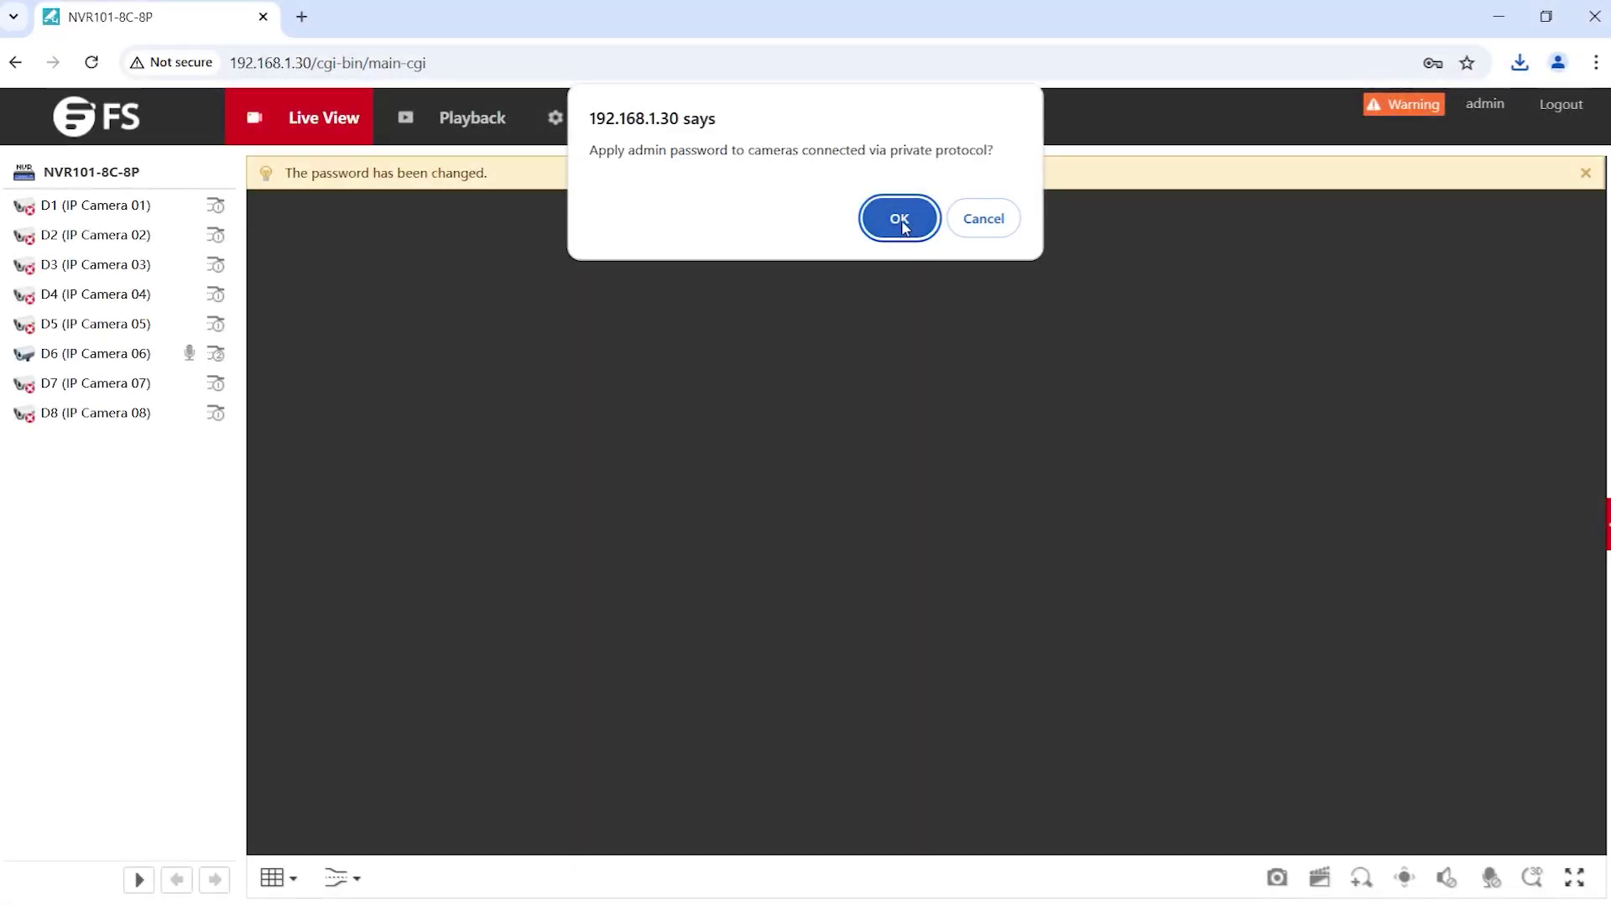
left_click(899, 219)
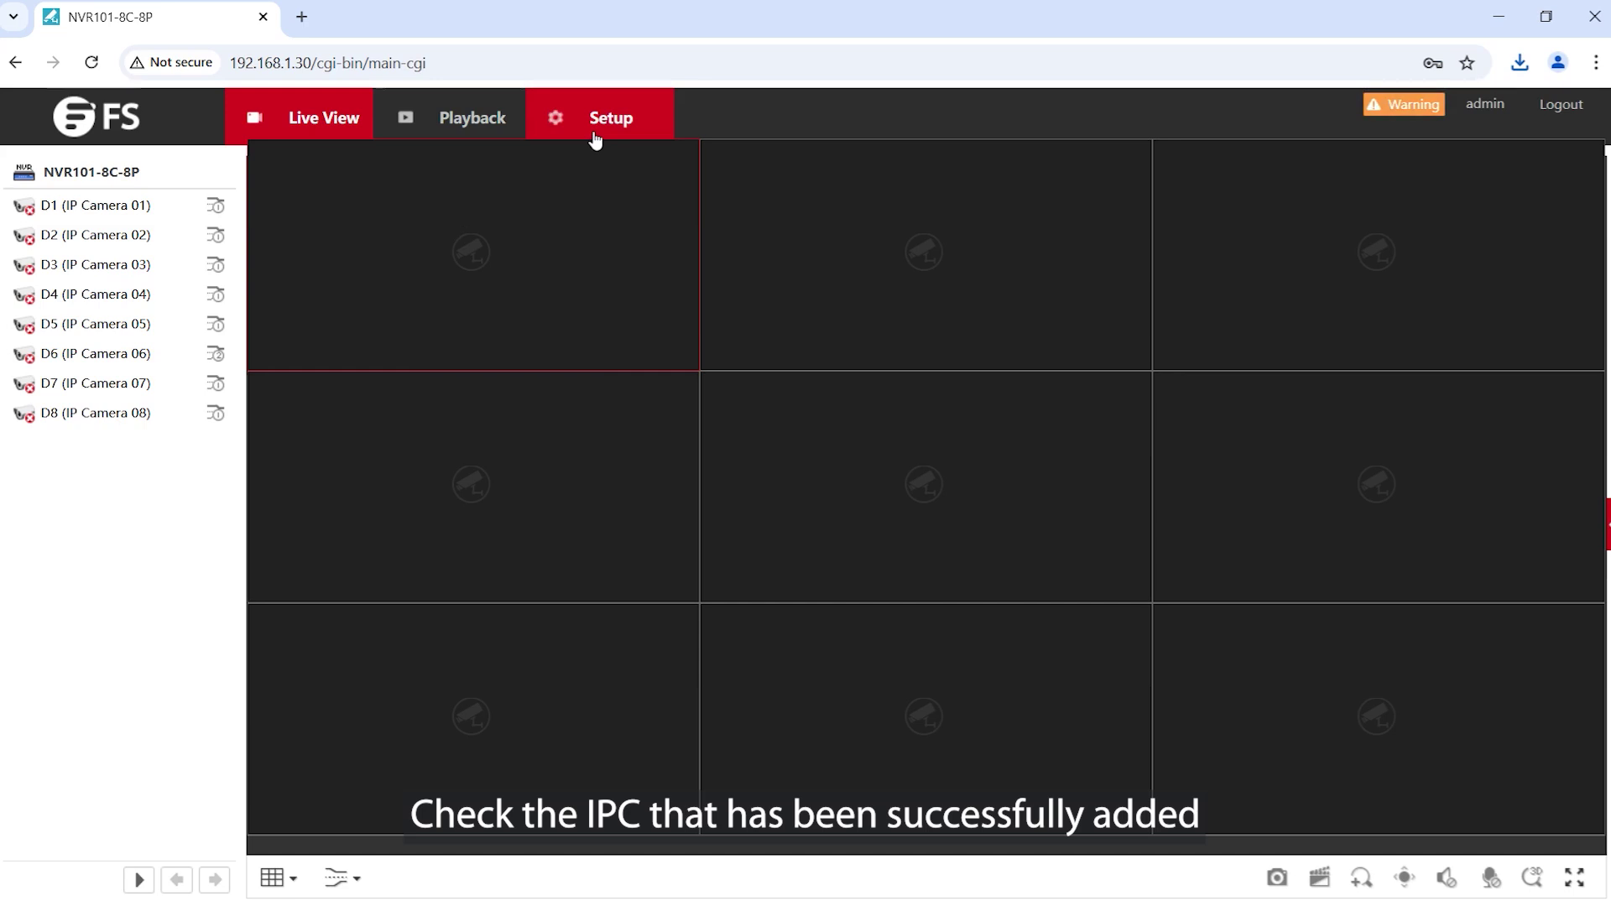
double_click(120, 355)
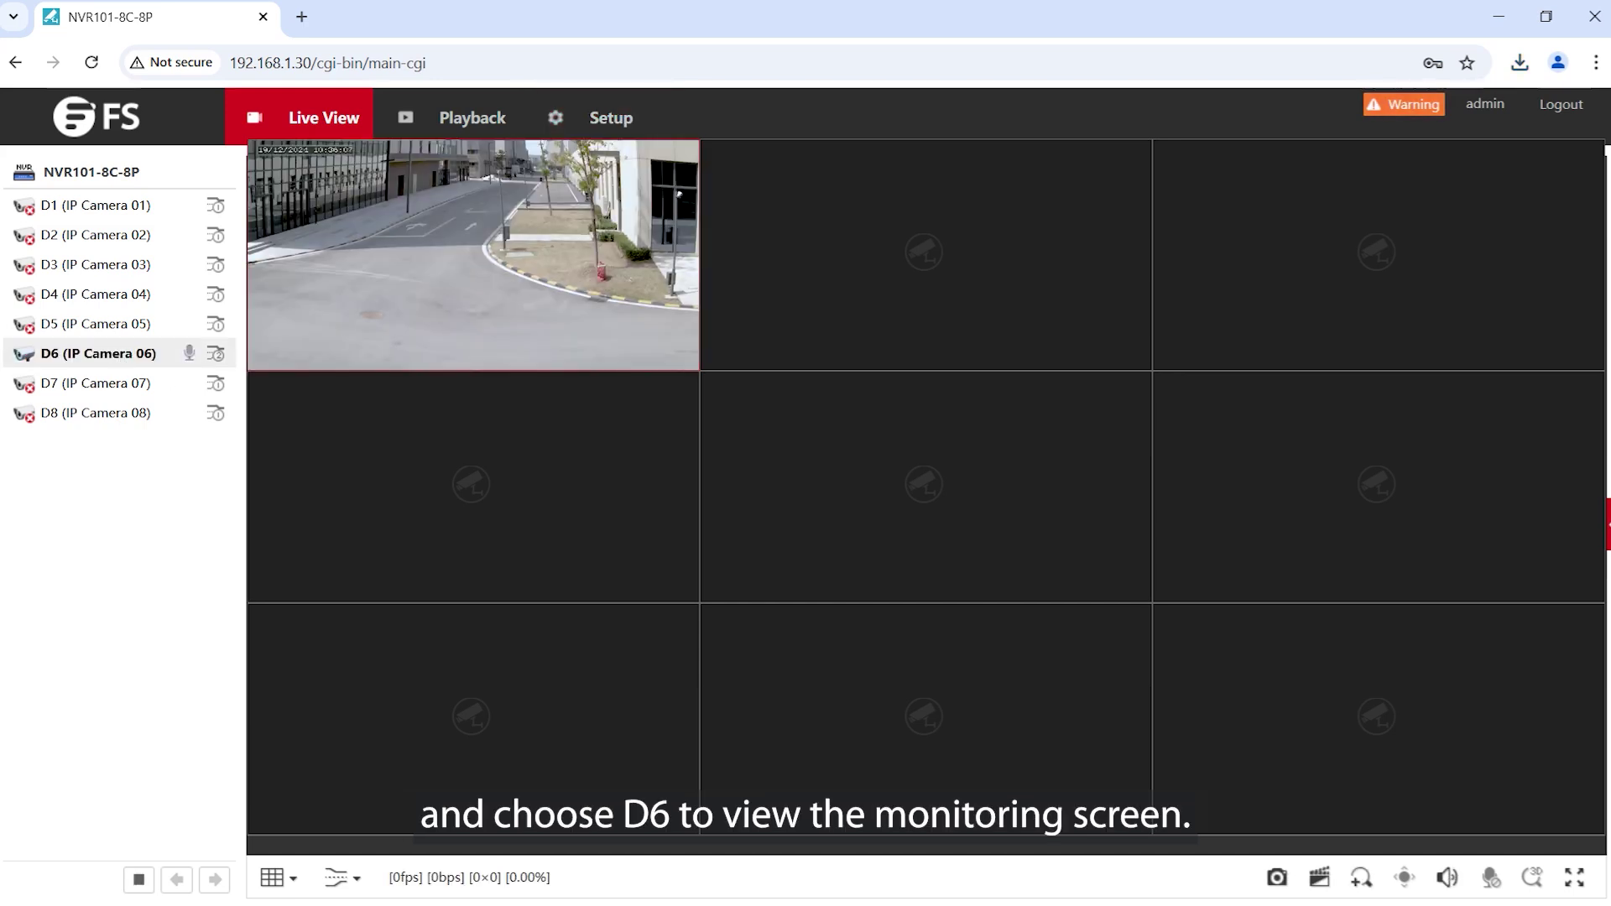